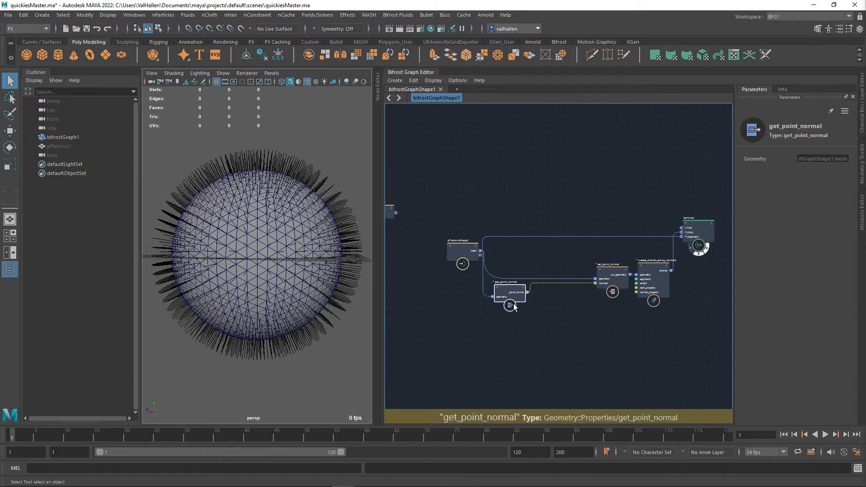
# - Move the set_point_normal, create_strands_along_normals and terminal nodes farther from get_point_normal to make room in the graph
pyautogui.press('a')
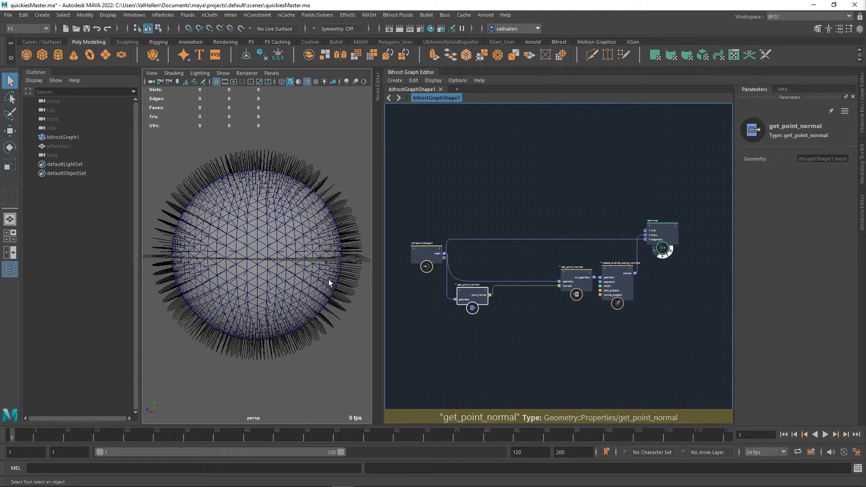
pyautogui.moveTo(598, 295); pyautogui.dragTo(589, 304, button='middle')
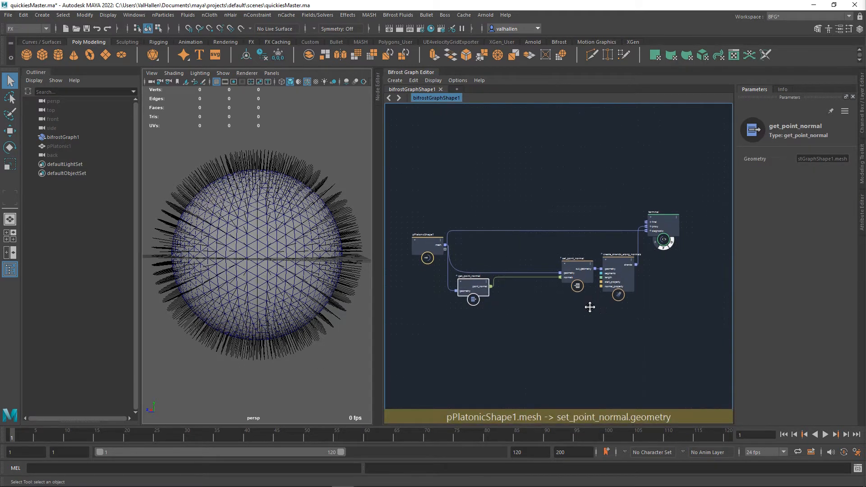
pyautogui.click(619, 287)
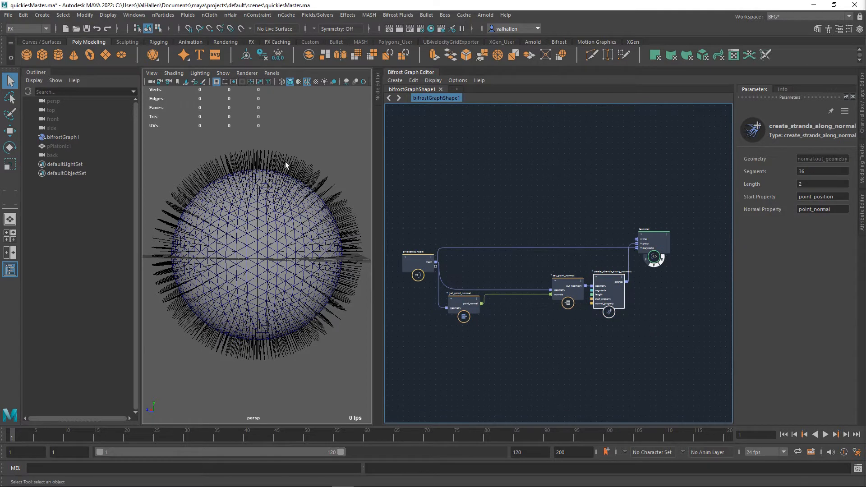
pyautogui.moveTo(588, 301); pyautogui.dragTo(515, 305, button='middle')
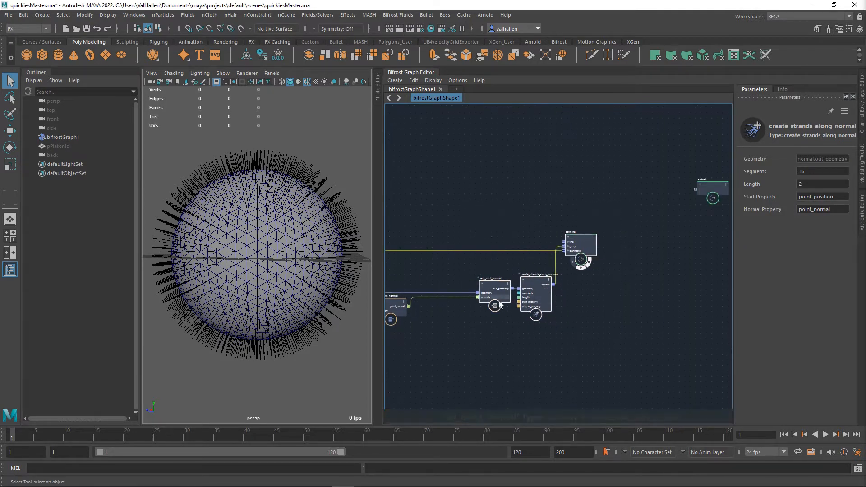
pyautogui.moveTo(498, 230); pyautogui.dragTo(570, 234, button='middle')
pyautogui.moveTo(461, 338); pyautogui.dragTo(564, 313, button='middle')
pyautogui.scroll(3, 563, 313)
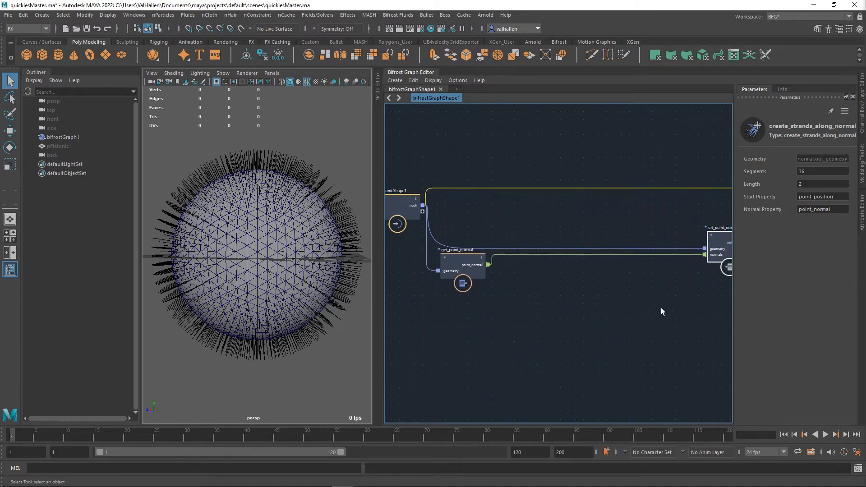
pyautogui.moveTo(558, 305); pyautogui.dragTo(551, 306, button='middle')
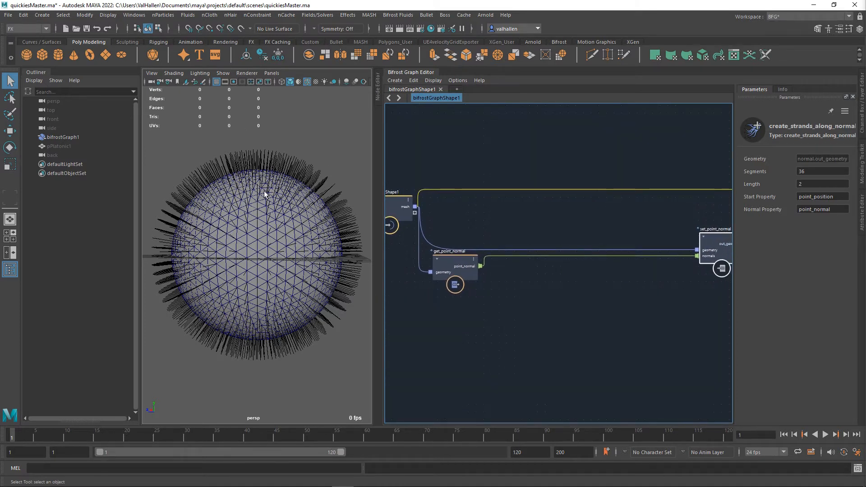
# - Add an array_size node fed by get_point_normal's point_normal output
pyautogui.keyDown('alt'); pyautogui.moveTo(226, 223); pyautogui.dragTo(279, 287); pyautogui.keyUp('alt')
pyautogui.moveTo(514, 303); pyautogui.dragTo(500, 301, button='middle')
pyautogui.press('Tab')
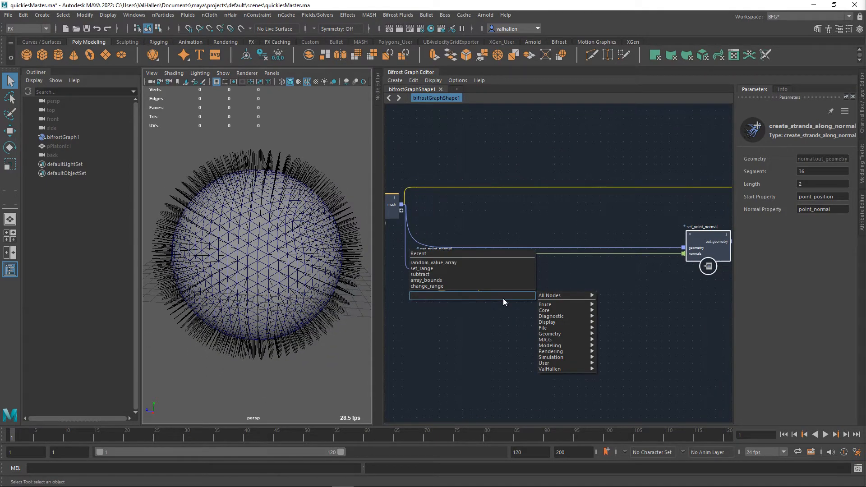
pyautogui.write('s')
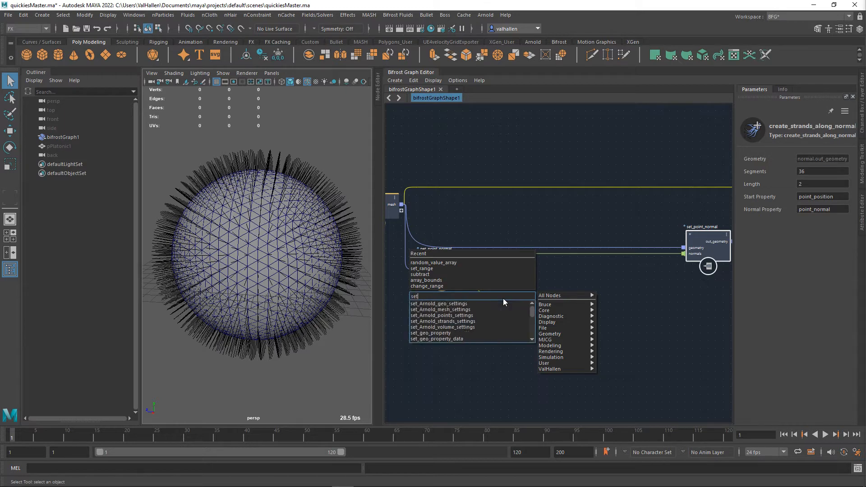
pyautogui.press('BackSpace')
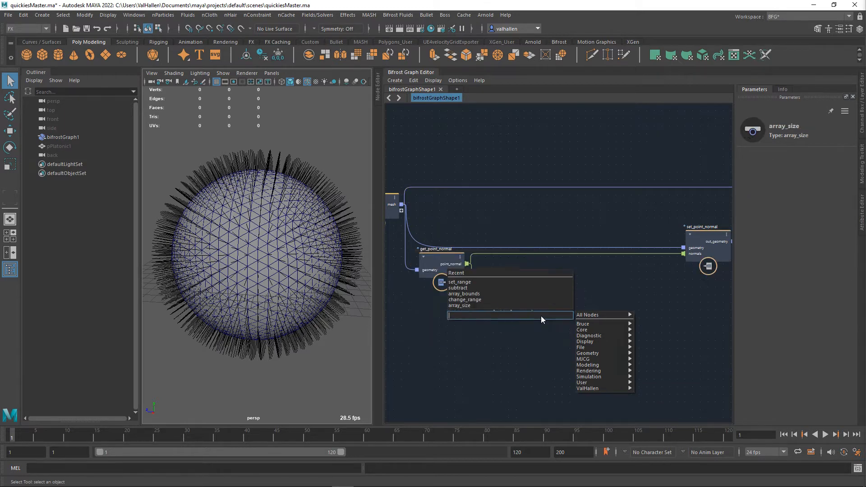
# - Add a random_value_array node and feed its size input from array_size's size output
pyautogui.write('reandom')
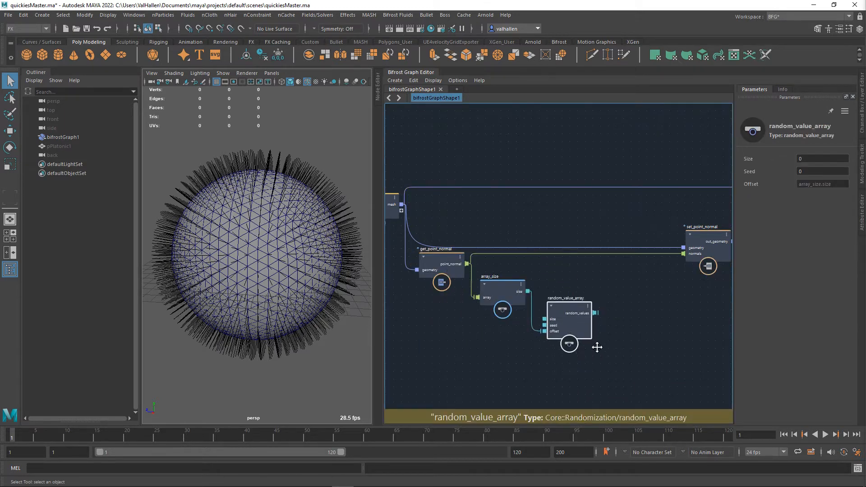
pyautogui.moveTo(593, 348); pyautogui.dragTo(571, 364, button='middle')
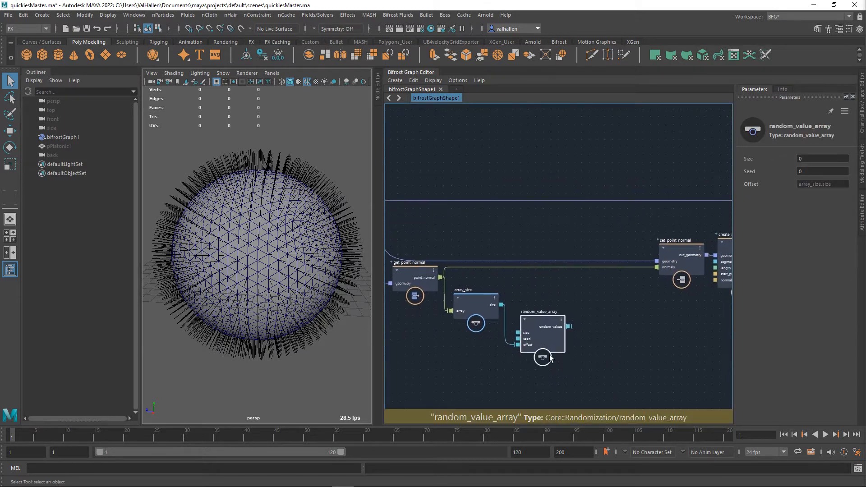
pyautogui.moveTo(511, 347); pyautogui.dragTo(519, 333)
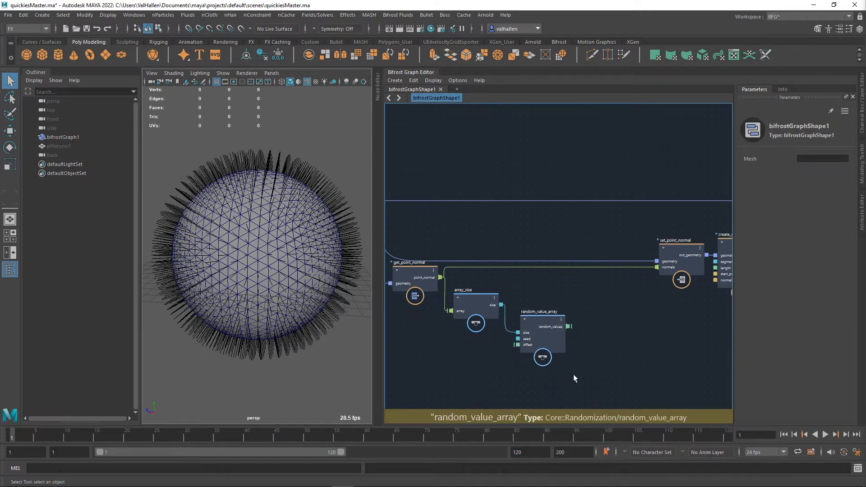
pyautogui.moveTo(562, 327); pyautogui.dragTo(526, 332, button='middle')
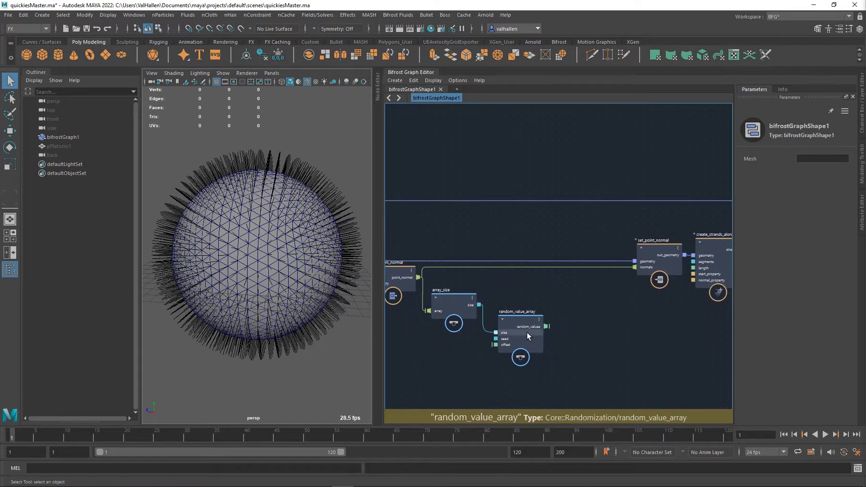
pyautogui.click(520, 326)
pyautogui.moveTo(519, 326); pyautogui.dragTo(519, 327)
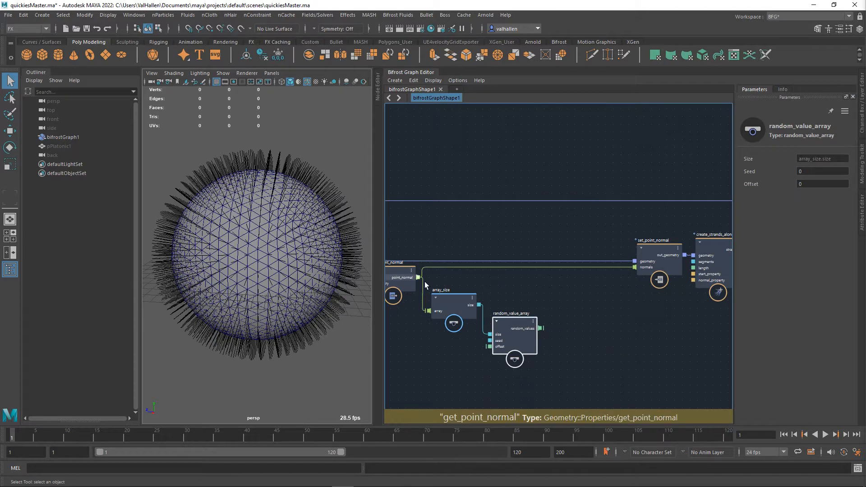
# - Add a multiply node fed by the point_normal output and place it between random_value_array and set_point_normal
pyautogui.moveTo(418, 277); pyautogui.dragTo(539, 283)
pyautogui.write('multi')
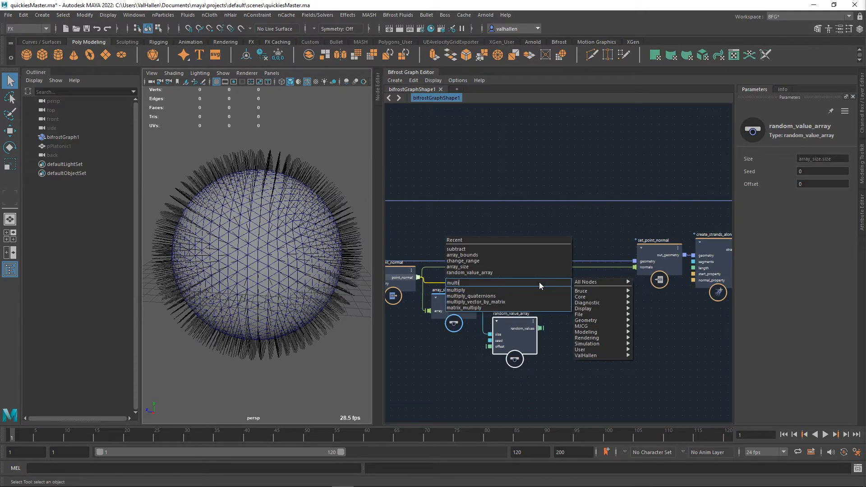
pyautogui.press('Down')
pyautogui.press('Return')
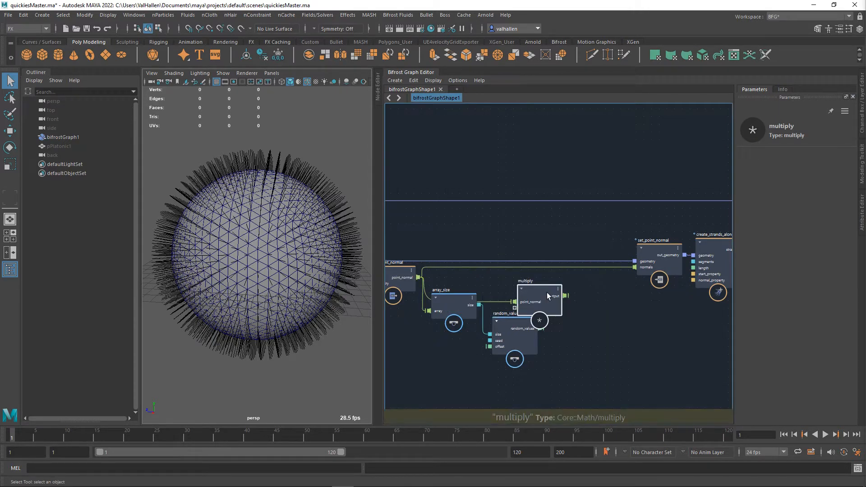
pyautogui.moveTo(547, 293); pyautogui.dragTo(588, 286)
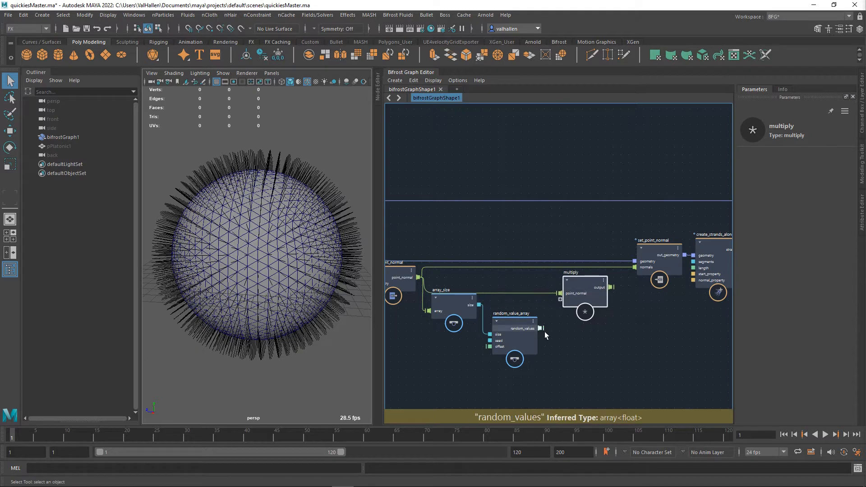
# - Connect random_values to the multiply node and route multiply's output into set_point_normal's normals input
pyautogui.moveTo(543, 329); pyautogui.dragTo(579, 301)
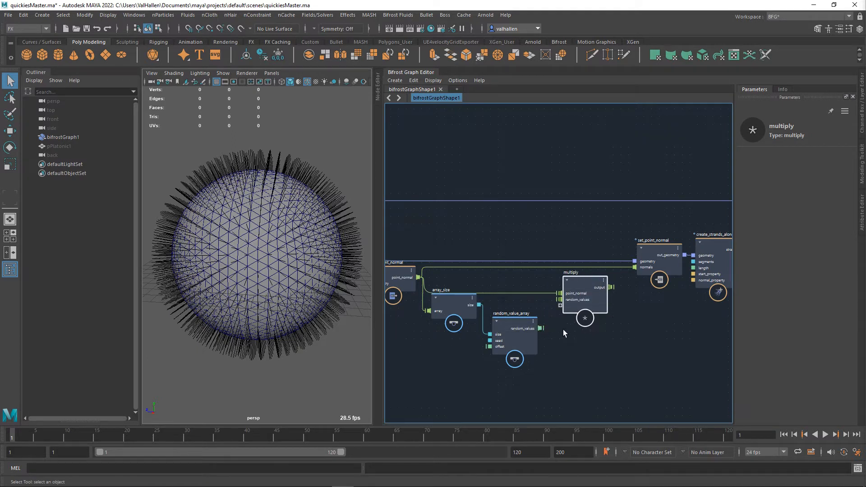
pyautogui.moveTo(640, 339); pyautogui.dragTo(597, 361, button='middle')
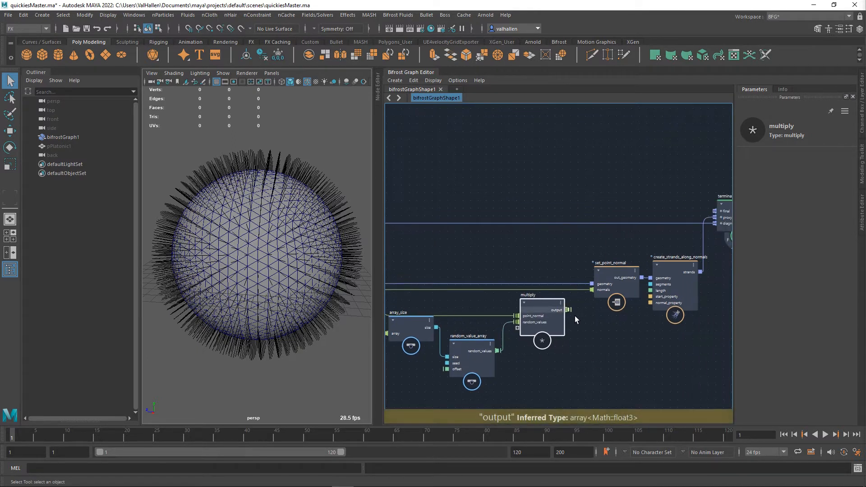
pyautogui.moveTo(569, 310); pyautogui.dragTo(592, 289)
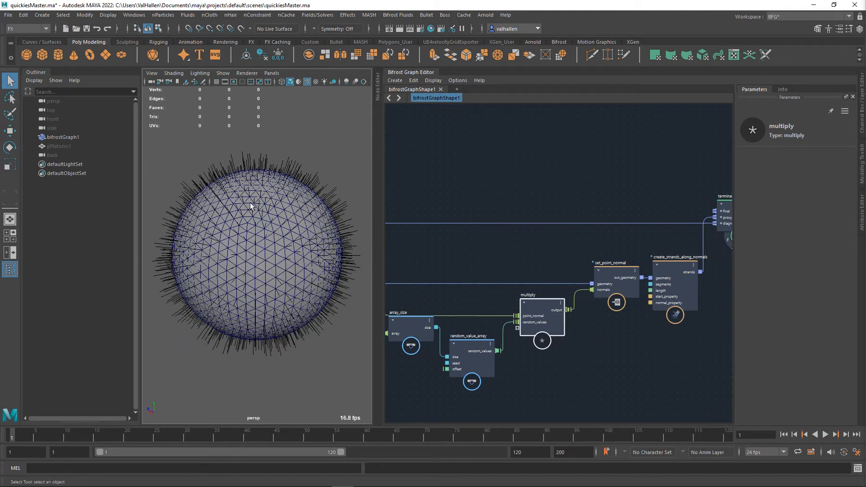
# - Rearrange the graph by aligning array_size with random_value_array and spacing multiply and the nodes after it farther along
pyautogui.moveTo(564, 378); pyautogui.dragTo(551, 359, button='middle')
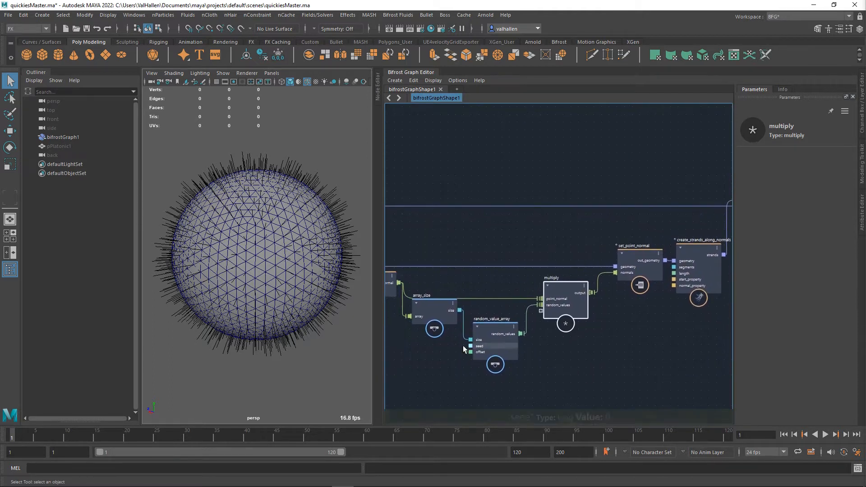
pyautogui.moveTo(437, 321); pyautogui.dragTo(437, 350)
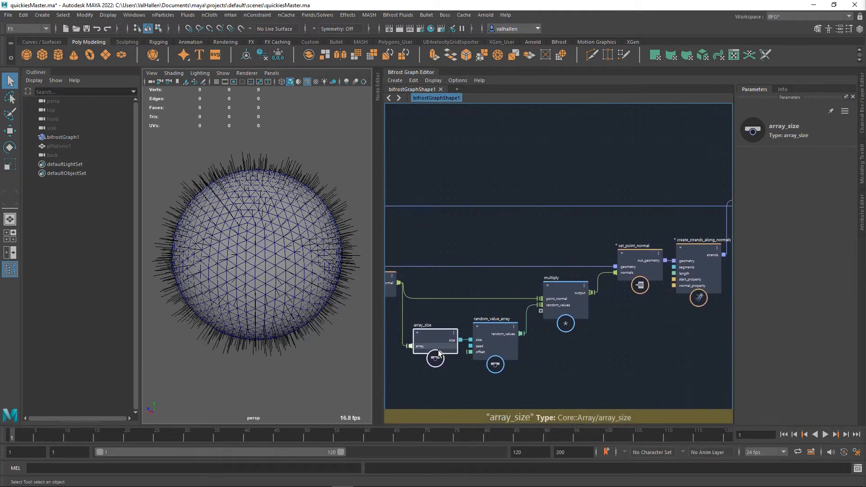
pyautogui.moveTo(559, 370); pyautogui.dragTo(562, 348, button='middle')
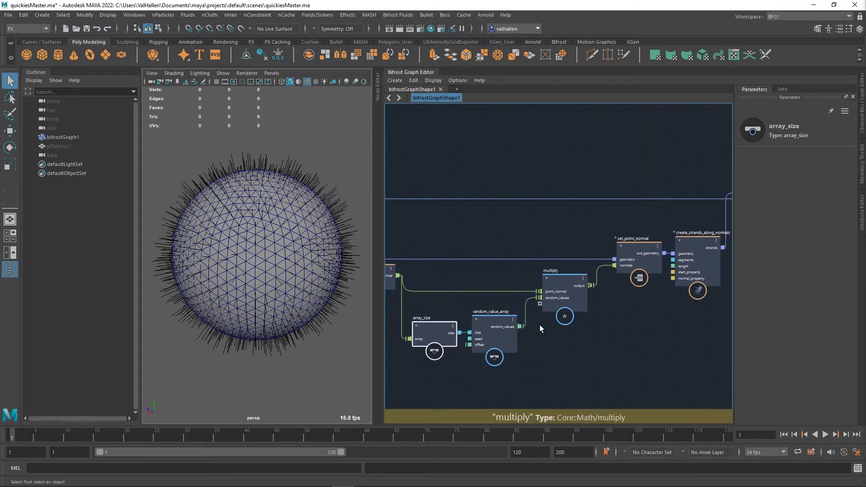
pyautogui.moveTo(649, 340); pyautogui.dragTo(548, 372, button='middle')
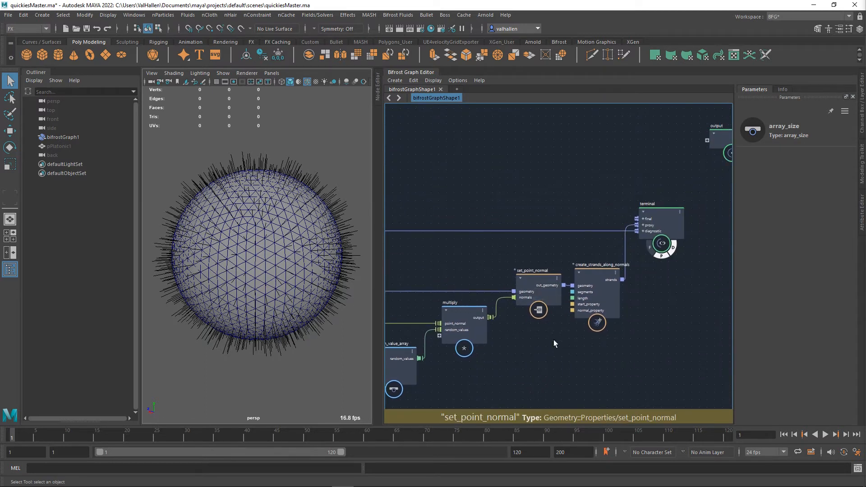
pyautogui.click(544, 296)
pyautogui.moveTo(544, 296); pyautogui.dragTo(694, 294)
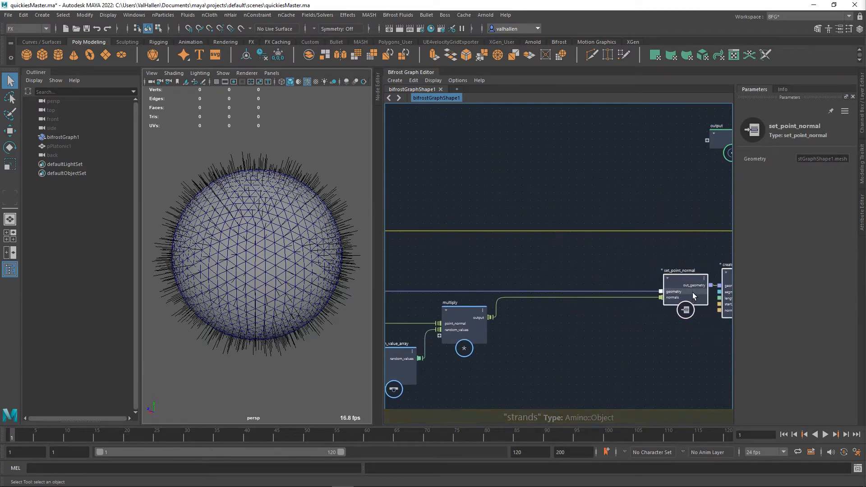
pyautogui.click(480, 319)
pyautogui.moveTo(480, 318); pyautogui.dragTo(583, 316)
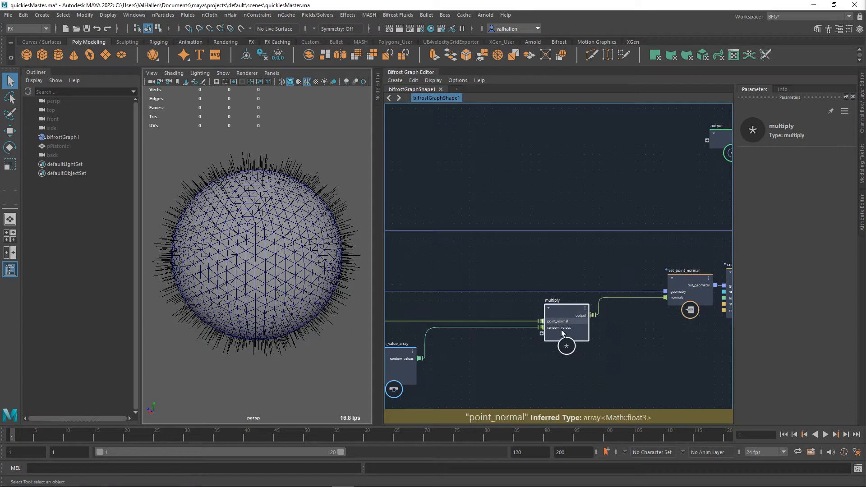
pyautogui.moveTo(441, 370); pyautogui.dragTo(535, 348, button='middle')
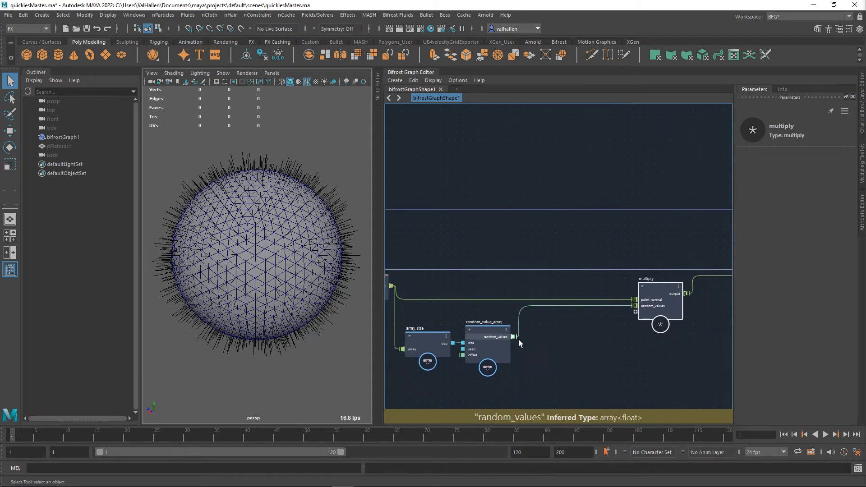
# - Set random_value_array's offset to 2 and inspect the strands around the sphere
pyautogui.click(478, 360)
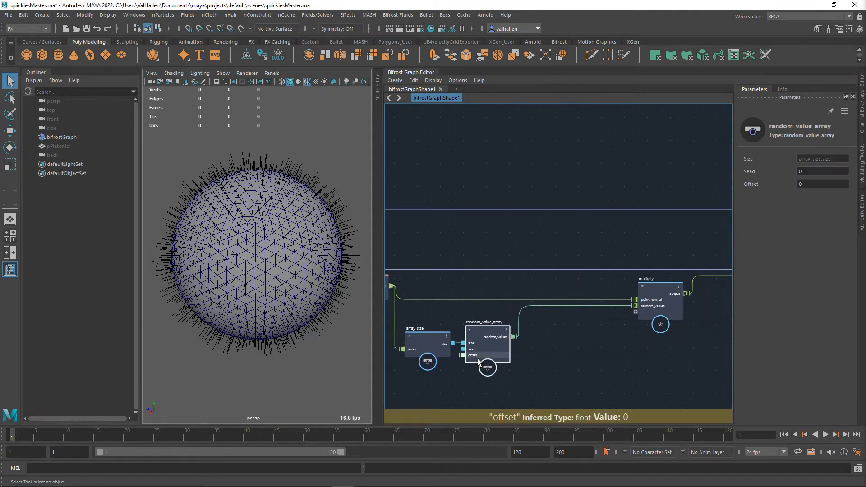
pyautogui.click(801, 184)
pyautogui.write('2')
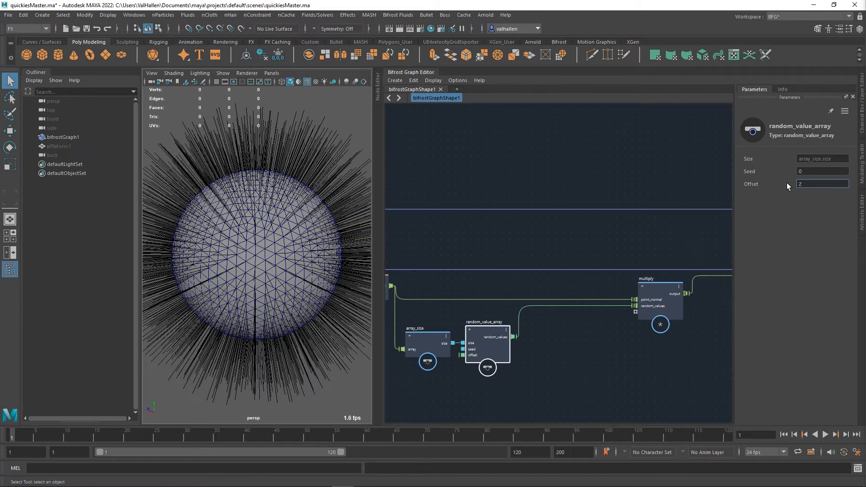
pyautogui.scroll(-10, 332, 219)
pyautogui.scroll(5, 310, 218)
pyautogui.keyDown('alt'); pyautogui.moveTo(297, 223); pyautogui.dragTo(312, 227); pyautogui.keyUp('alt')
# - Try a random_value_array offset of -1 and switch the viewport to wireframe display
pyautogui.click(812, 185)
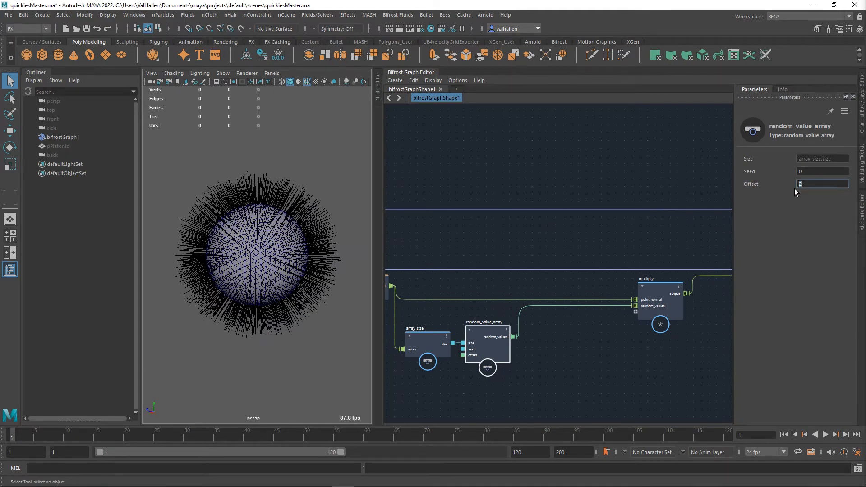
pyautogui.write('-1')
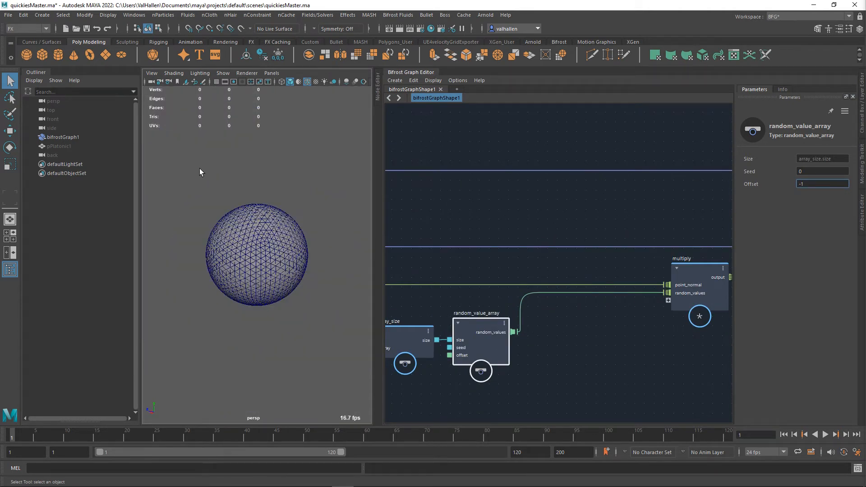
pyautogui.write('4')
pyautogui.click(246, 222)
pyautogui.press('4')
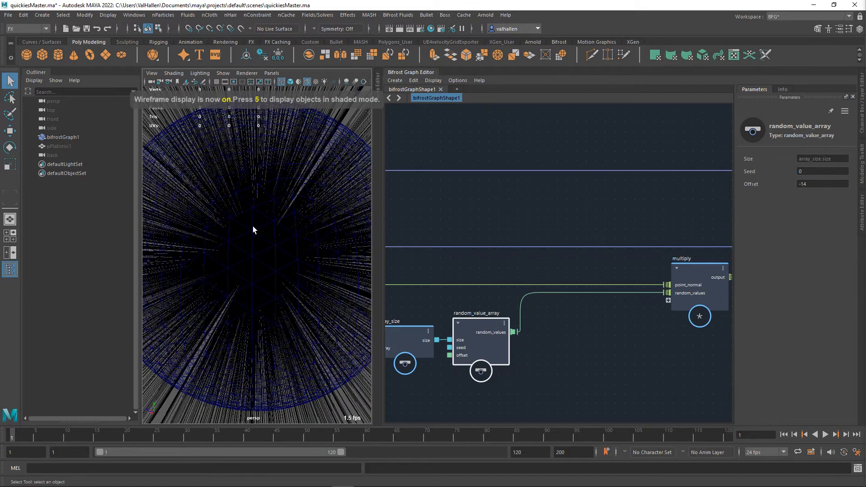
# - Correct random_value_array's offset to -1
pyautogui.click(788, 185)
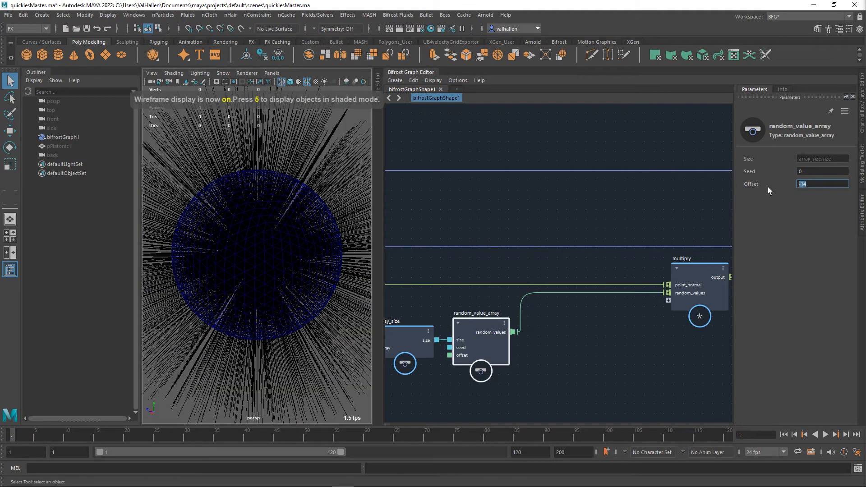
pyautogui.write('-1')
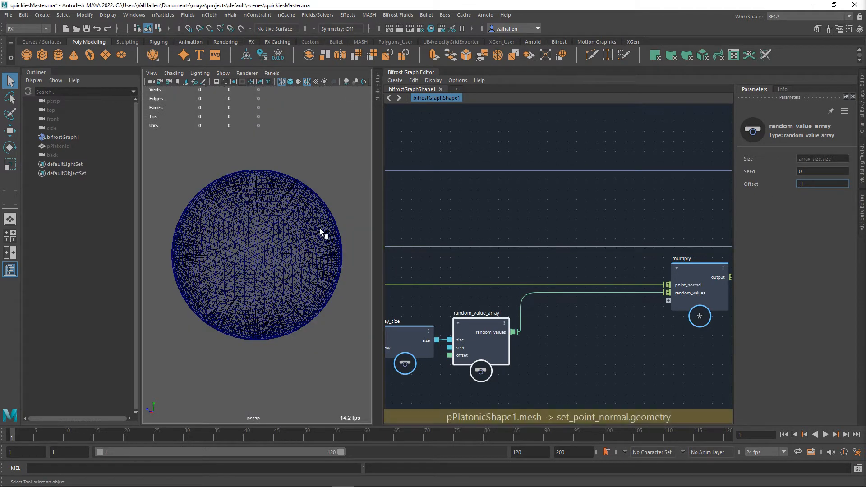
pyautogui.press('Return')
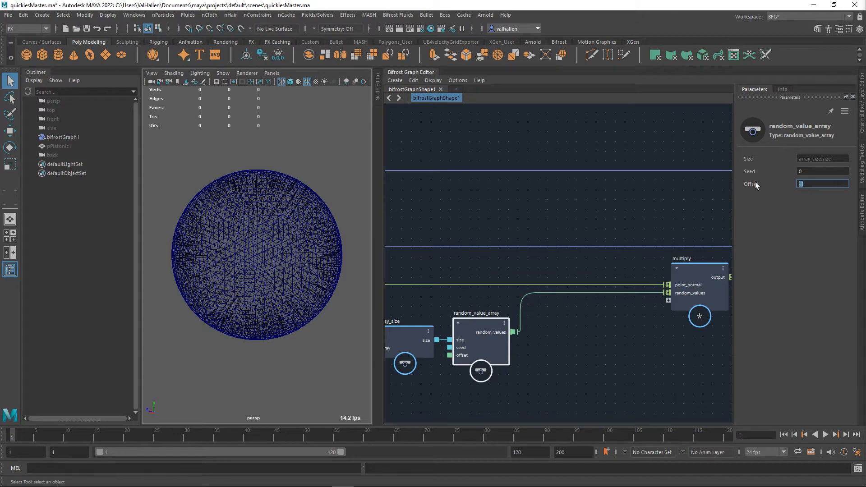
# - Reset random_value_array's offset to 0 and add a watchpoint on its connection to multiply
pyautogui.write('0')
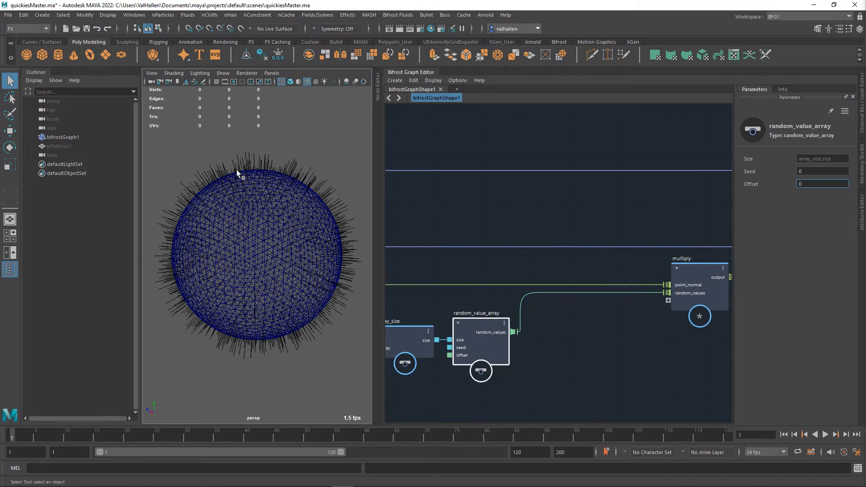
pyautogui.keyDown('alt'); pyautogui.moveTo(587, 363); pyautogui.dragTo(539, 346, button='middle'); pyautogui.keyUp('alt')
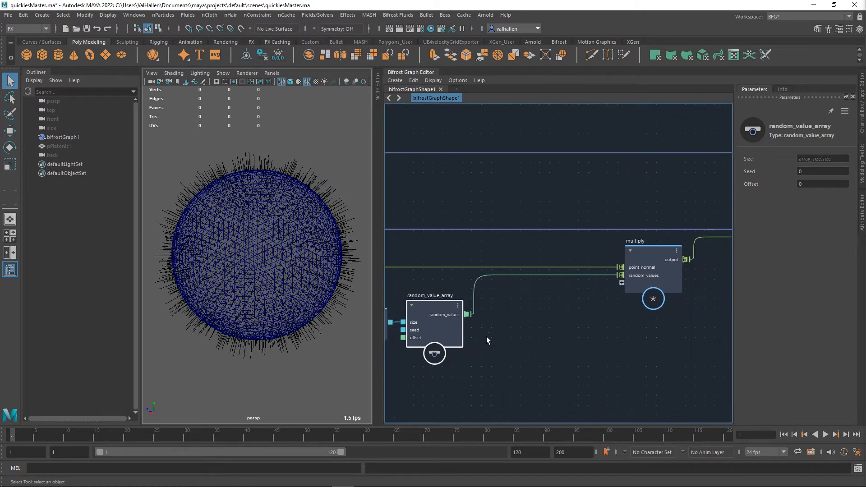
pyautogui.rightClick(488, 278)
pyautogui.click(494, 292)
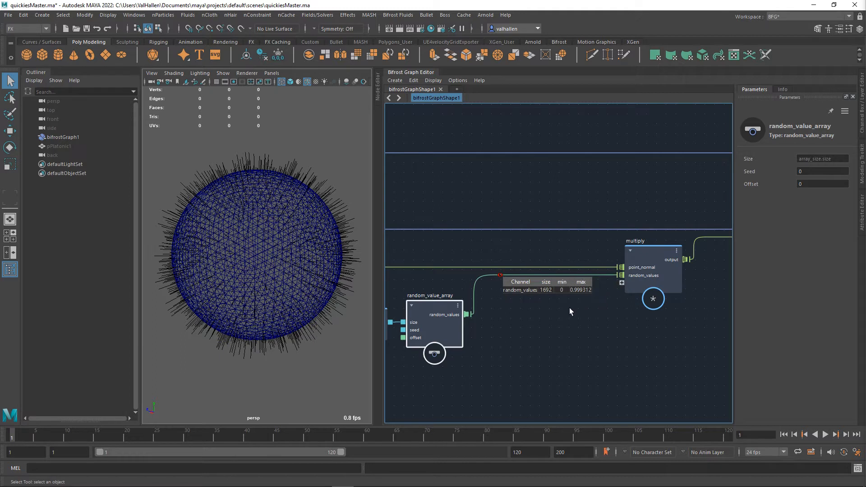
pyautogui.keyDown('alt'); pyautogui.moveTo(535, 361); pyautogui.dragTo(526, 356, button='middle'); pyautogui.keyUp('alt')
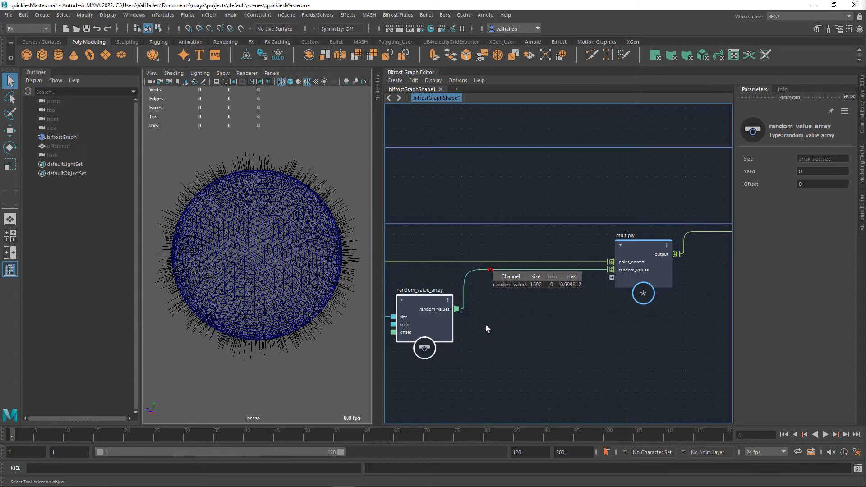
# - Add an add node fed by random_values and plug a float value node set to 1 into its second input
pyautogui.keyDown('alt'); pyautogui.moveTo(489, 335); pyautogui.dragTo(520, 323, button='middle'); pyautogui.keyUp('alt')
pyautogui.moveTo(490, 292); pyautogui.dragTo(556, 326)
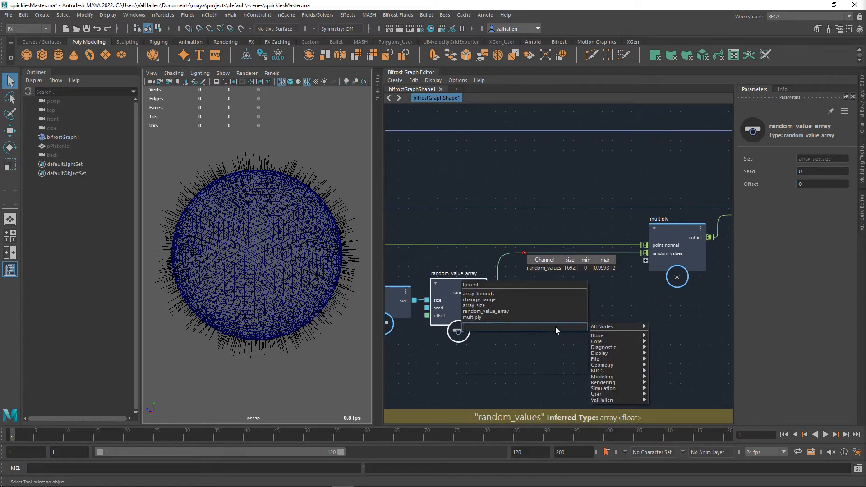
pyautogui.write('add')
pyautogui.press('Return')
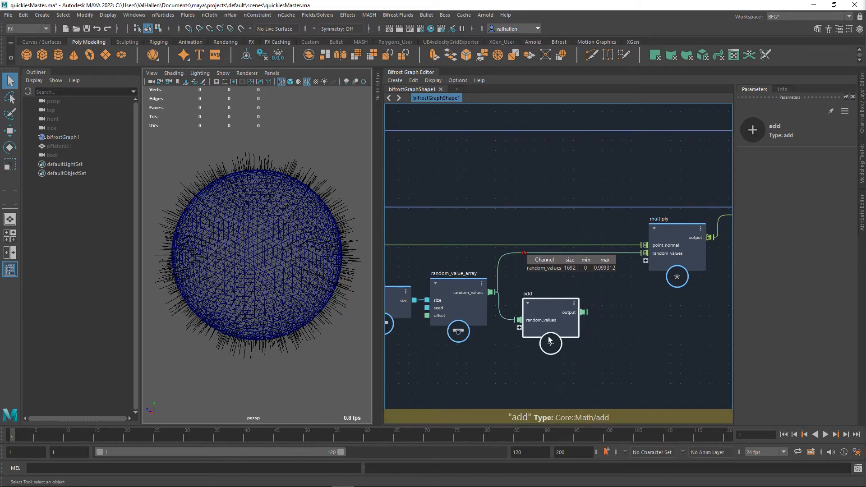
pyautogui.moveTo(519, 328); pyautogui.dragTo(498, 386)
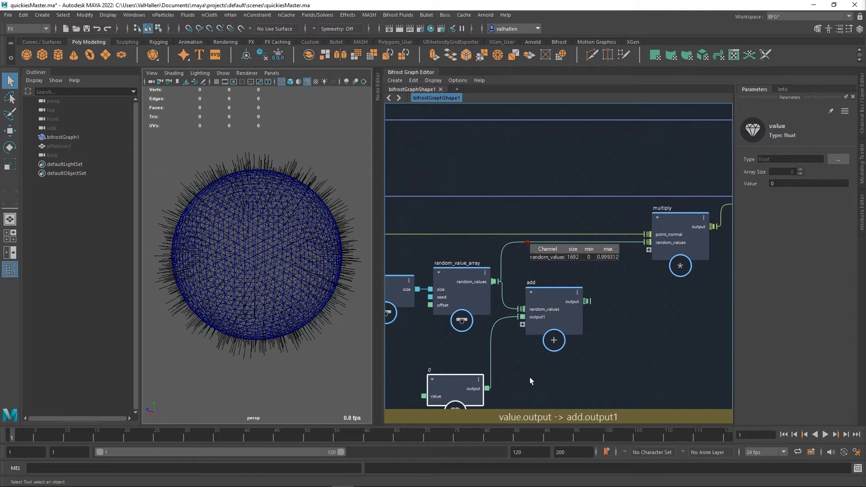
pyautogui.doubleClick(828, 184)
pyautogui.write('1')
pyautogui.press('Return')
# - Connect the add node's output to multiply's random_values input and place the value node just below random_value_array
pyautogui.keyDown('alt'); pyautogui.moveTo(594, 314); pyautogui.dragTo(566, 344, button='middle'); pyautogui.keyUp('alt')
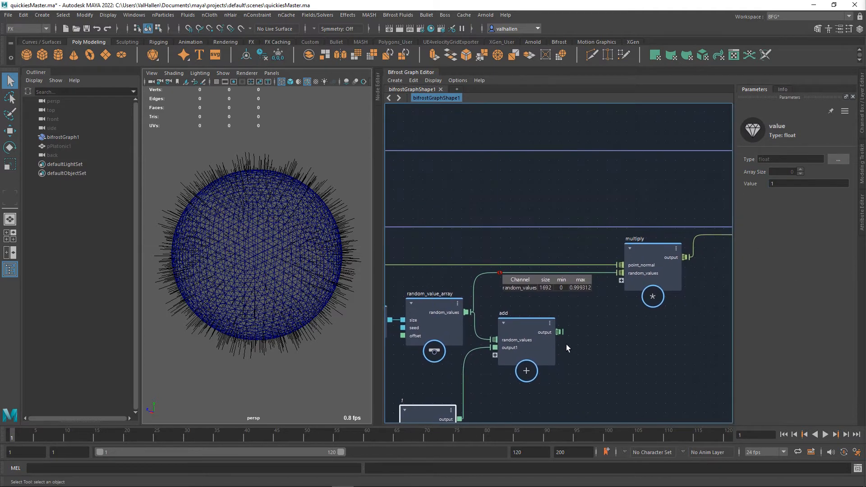
pyautogui.click(568, 338)
pyautogui.moveTo(560, 332); pyautogui.dragTo(622, 273)
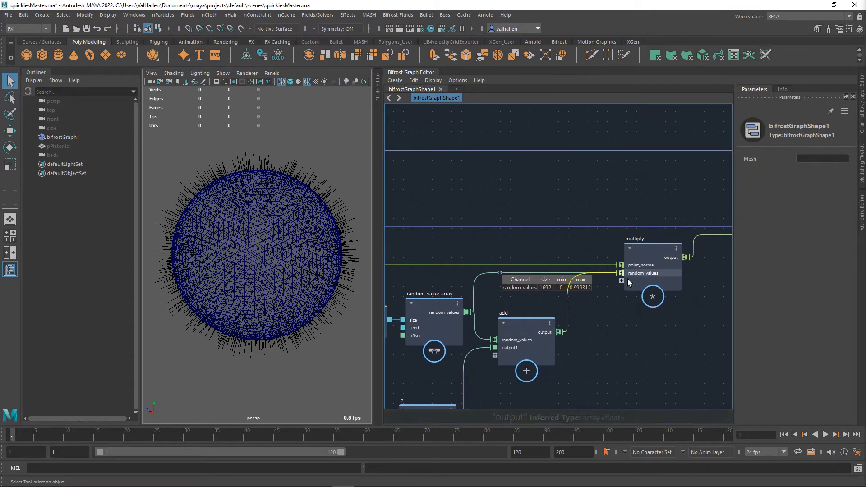
pyautogui.keyDown('alt'); pyautogui.moveTo(605, 347); pyautogui.dragTo(607, 308, button='middle'); pyautogui.keyUp('alt')
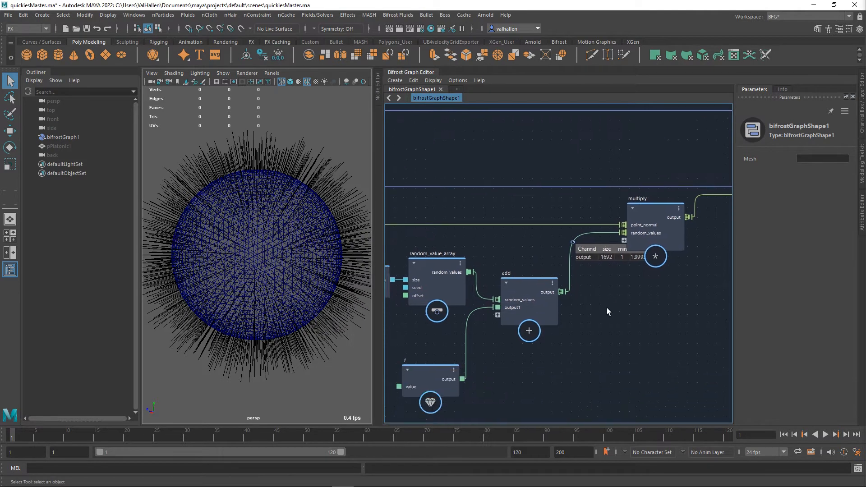
pyautogui.keyDown('alt'); pyautogui.moveTo(572, 356); pyautogui.dragTo(593, 330, button='middle'); pyautogui.keyUp('alt')
pyautogui.moveTo(456, 350); pyautogui.dragTo(463, 322)
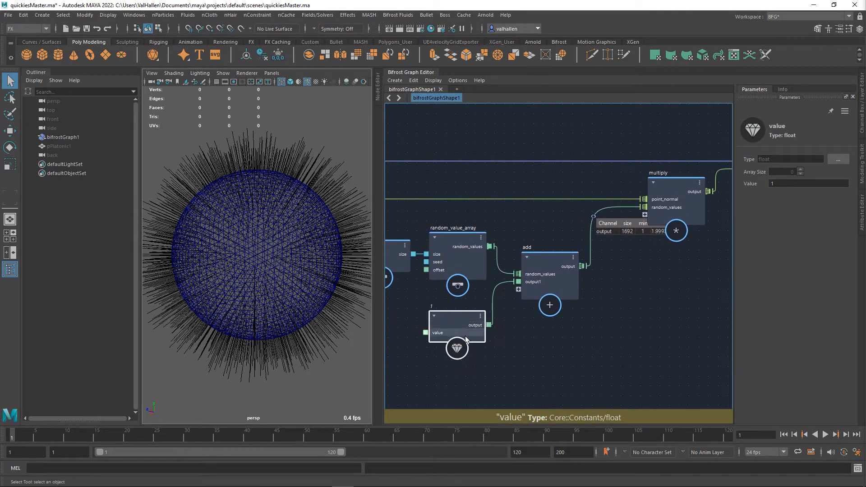
pyautogui.keyDown('alt'); pyautogui.moveTo(675, 315); pyautogui.dragTo(650, 339, button='middle'); pyautogui.keyUp('alt')
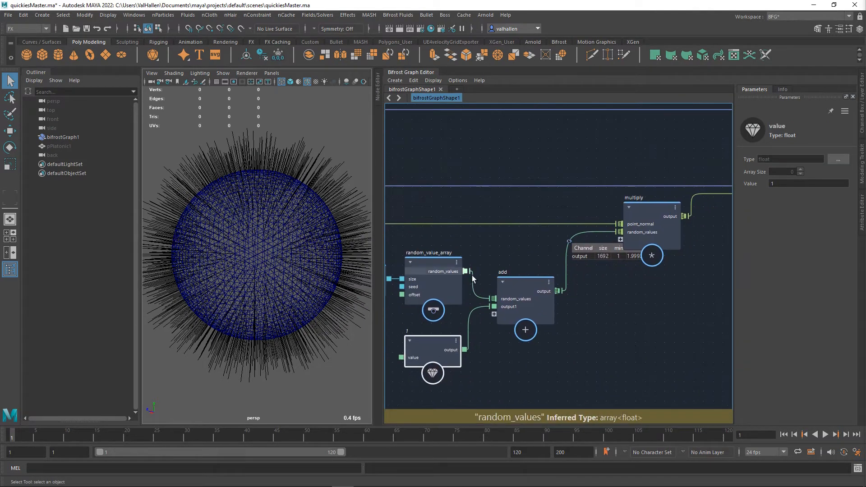
# - Reconnect random_value_array directly to multiply's random_values input and delete the add and value nodes
pyautogui.moveTo(465, 271); pyautogui.dragTo(614, 241)
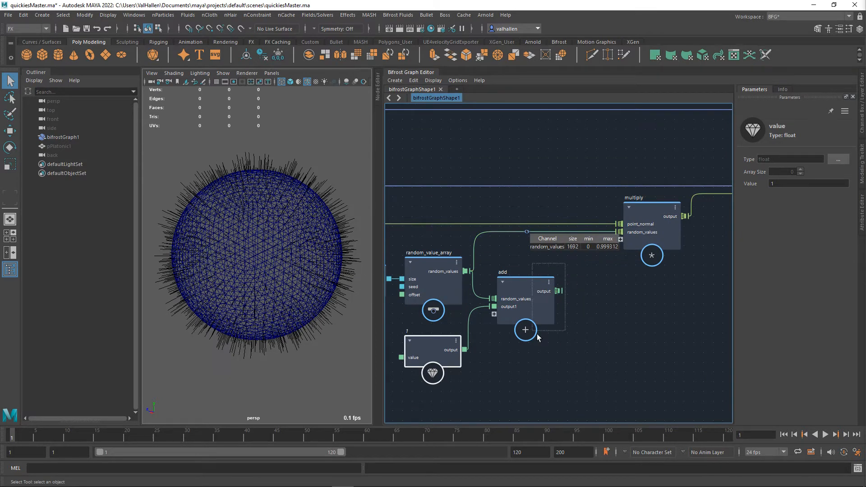
pyautogui.click(537, 311)
pyautogui.keyDown('shift'); pyautogui.click(451, 360); pyautogui.keyUp('shift')
pyautogui.press('Delete')
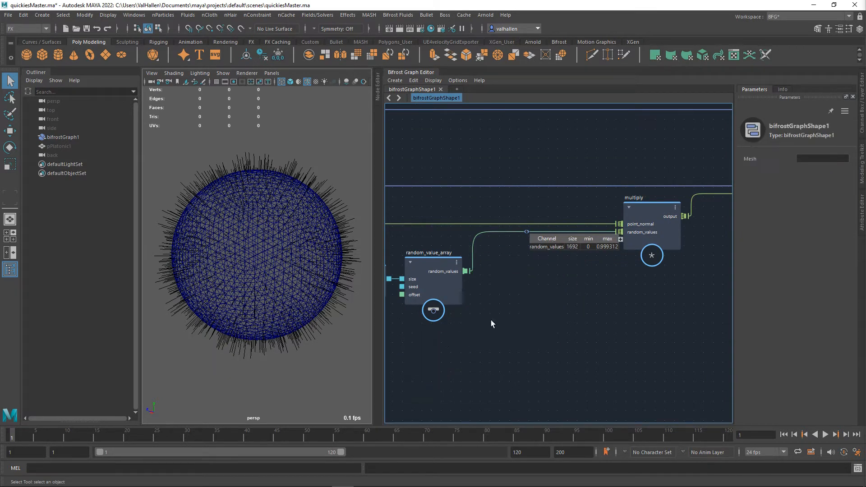
# - Try a set_range node fed by random_values and delete it again
pyautogui.moveTo(470, 272); pyautogui.dragTo(540, 327)
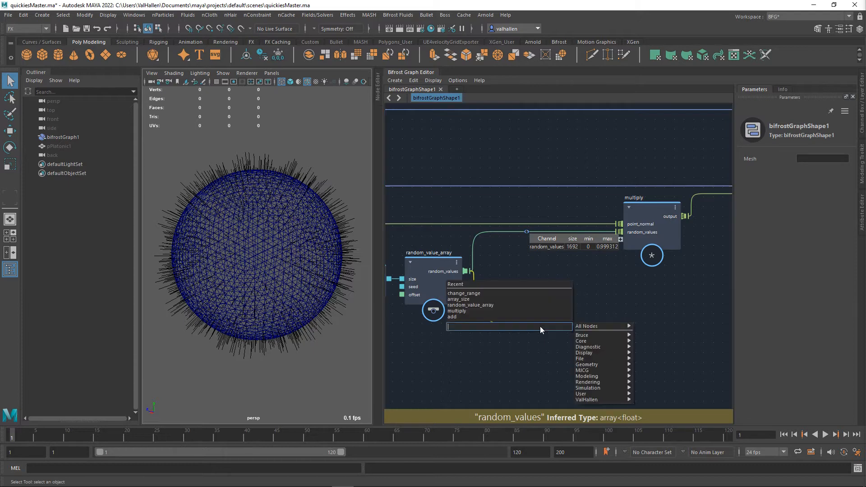
pyautogui.write('setr')
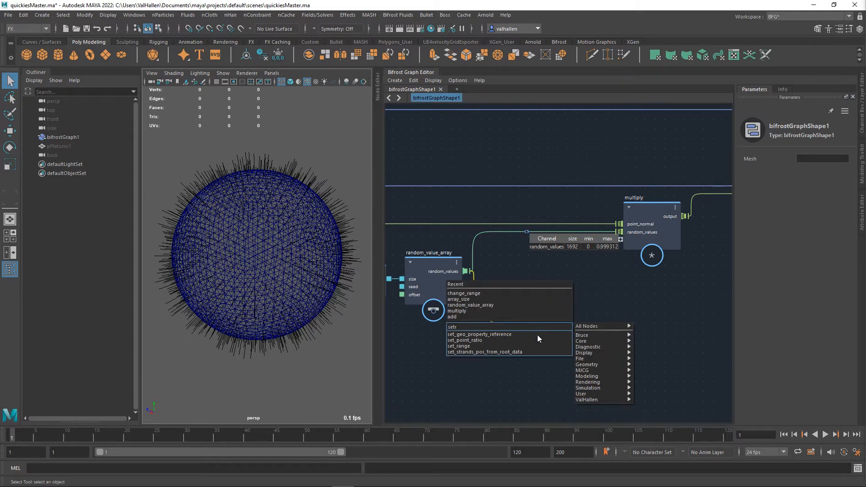
pyautogui.click(516, 346)
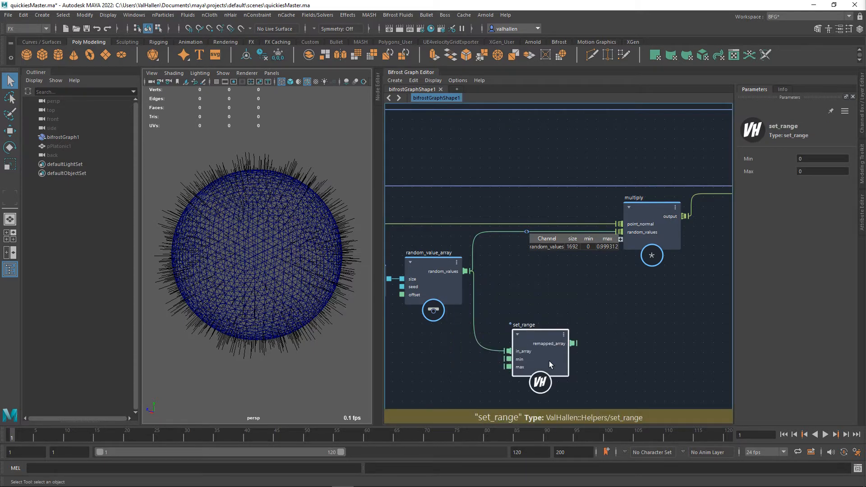
pyautogui.press('Delete')
pyautogui.moveTo(531, 299); pyautogui.dragTo(519, 300, button='middle')
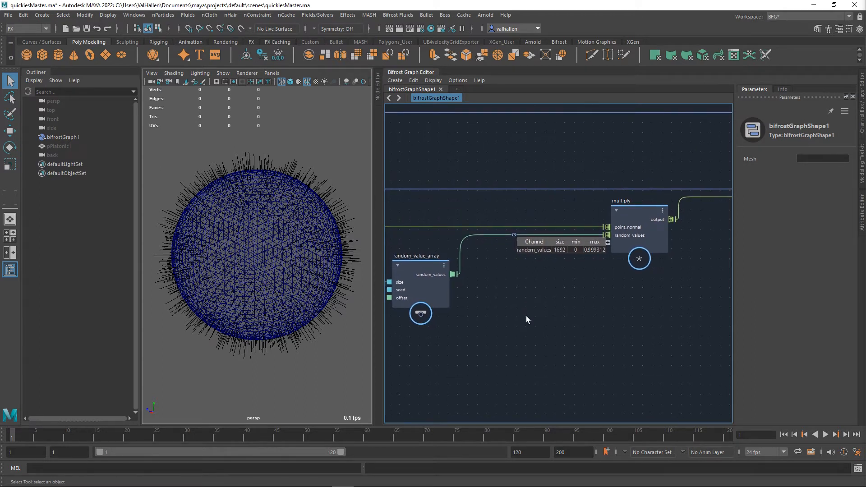
# - Add an array_bounds node fed by random_values, place it below the wire to multiply, and shift the watchpoint back along that wire
pyautogui.moveTo(452, 274); pyautogui.dragTo(477, 299)
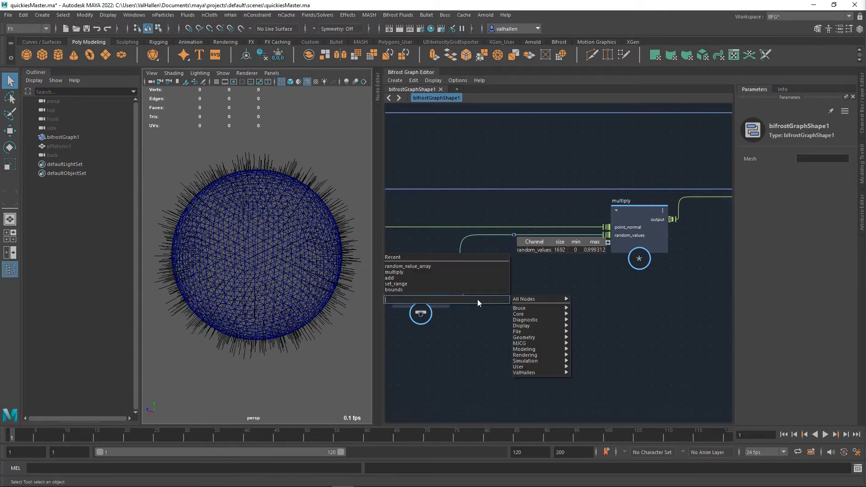
pyautogui.write('bounds')
pyautogui.press('Down')
pyautogui.press('Down')
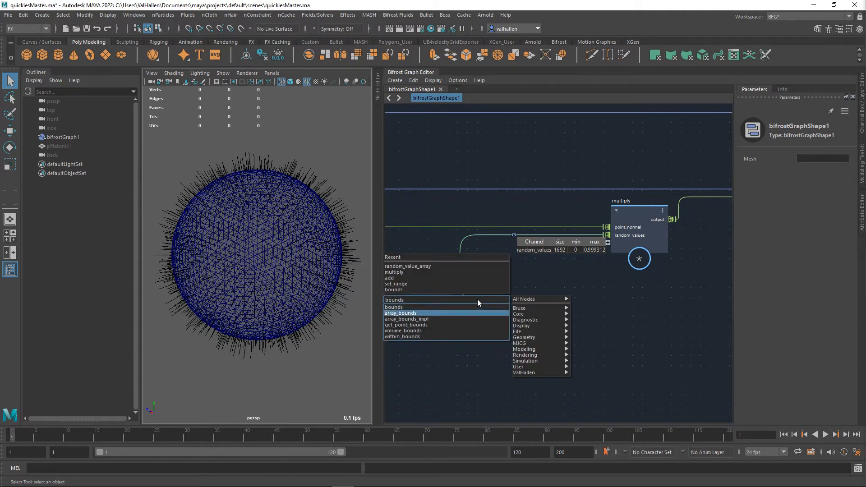
pyautogui.press('Return')
pyautogui.moveTo(481, 302); pyautogui.dragTo(512, 291)
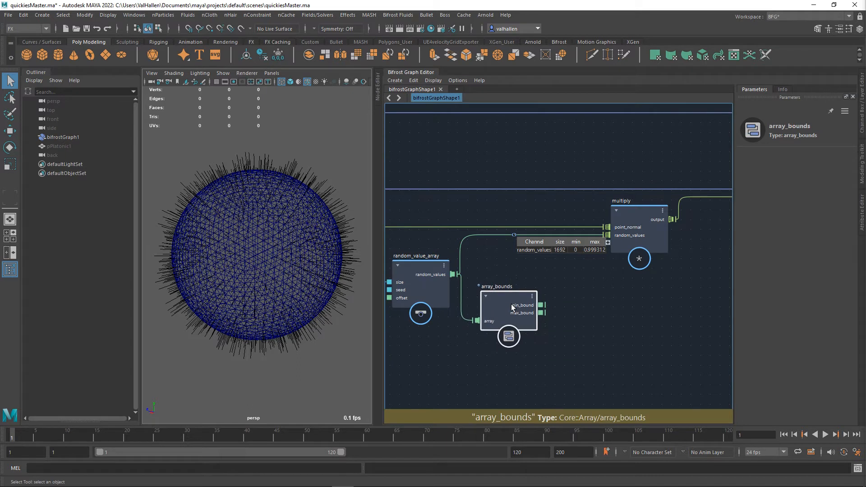
pyautogui.keyDown('alt'); pyautogui.moveTo(585, 317); pyautogui.dragTo(580, 323, button='middle'); pyautogui.keyUp('alt')
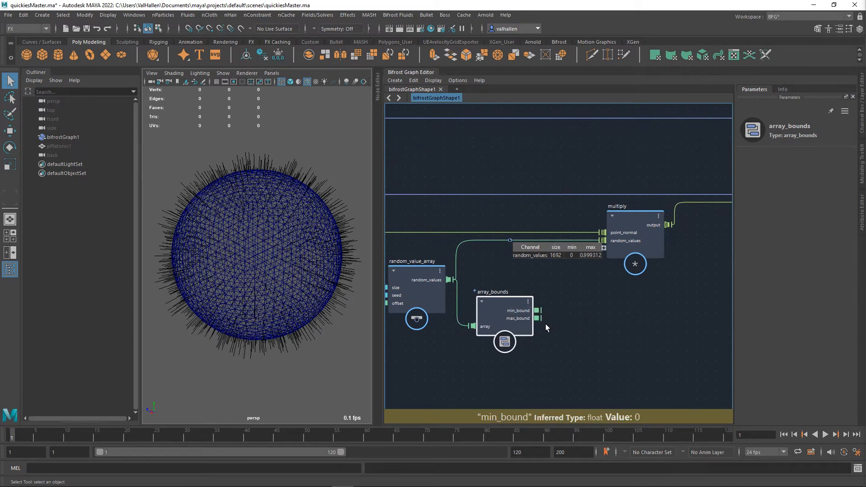
pyautogui.moveTo(525, 315); pyautogui.dragTo(526, 319)
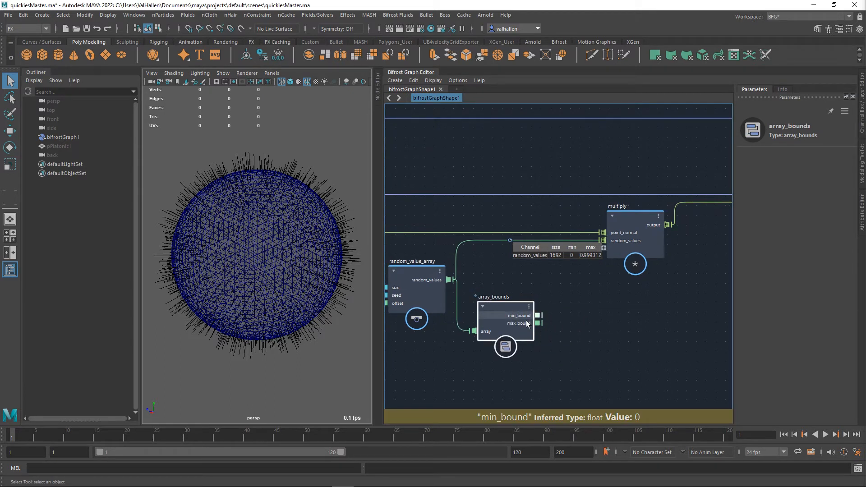
pyautogui.keyDown('alt'); pyautogui.moveTo(590, 343); pyautogui.dragTo(562, 322, button='middle'); pyautogui.keyUp('alt')
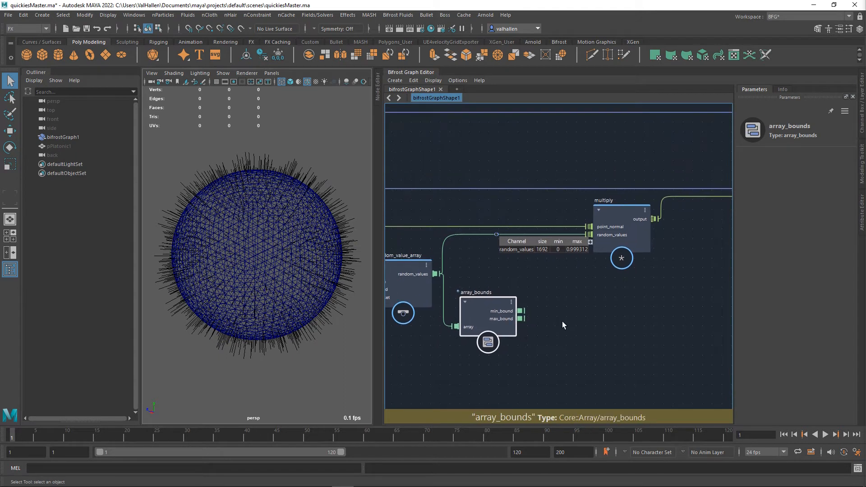
pyautogui.moveTo(496, 234); pyautogui.dragTo(474, 235)
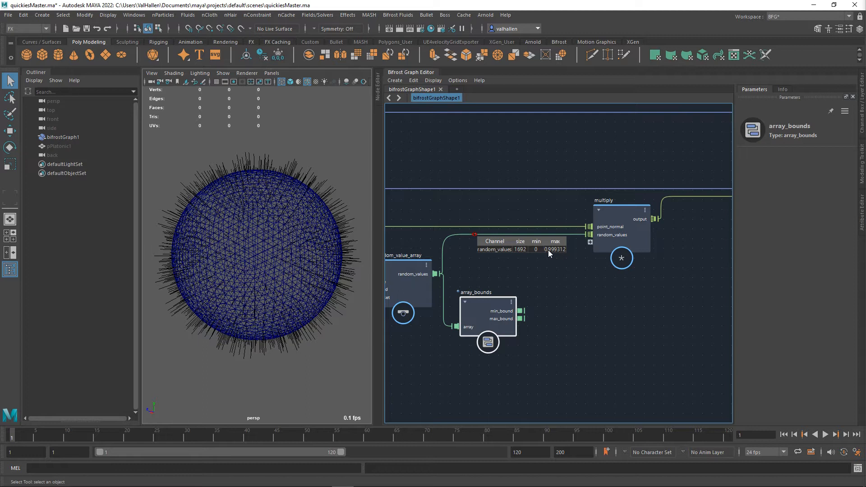
pyautogui.keyDown('alt'); pyautogui.moveTo(569, 317); pyautogui.dragTo(566, 310, button='middle'); pyautogui.keyUp('alt')
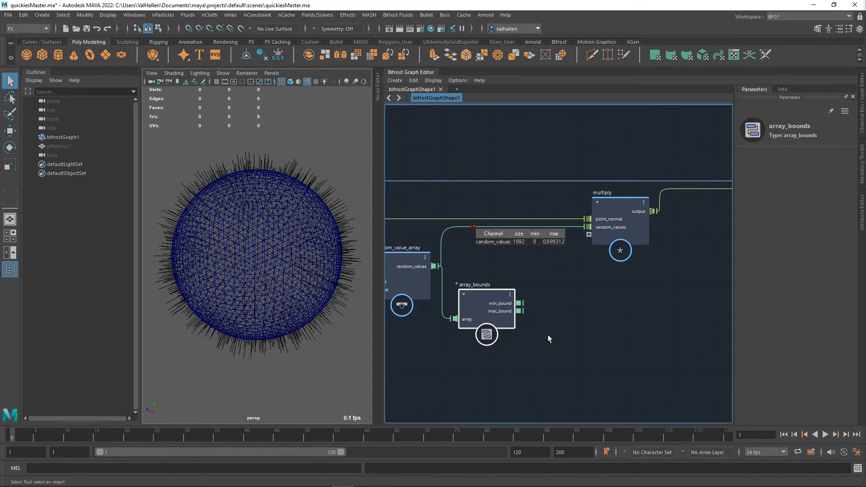
pyautogui.moveTo(484, 298); pyautogui.dragTo(483, 300)
# - Add a change_range node and arrange it between random_value_array and multiply, with array_bounds moved below it
pyautogui.press('Tab')
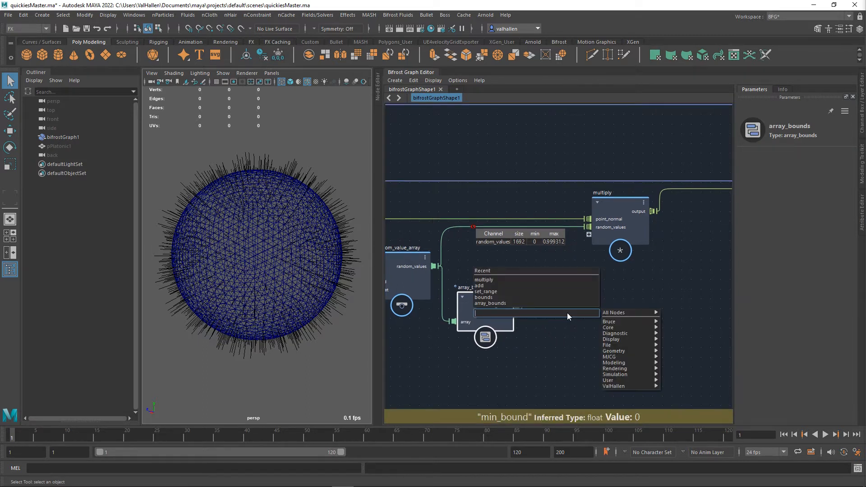
pyautogui.write('change')
pyautogui.press('Down')
pyautogui.press('Down')
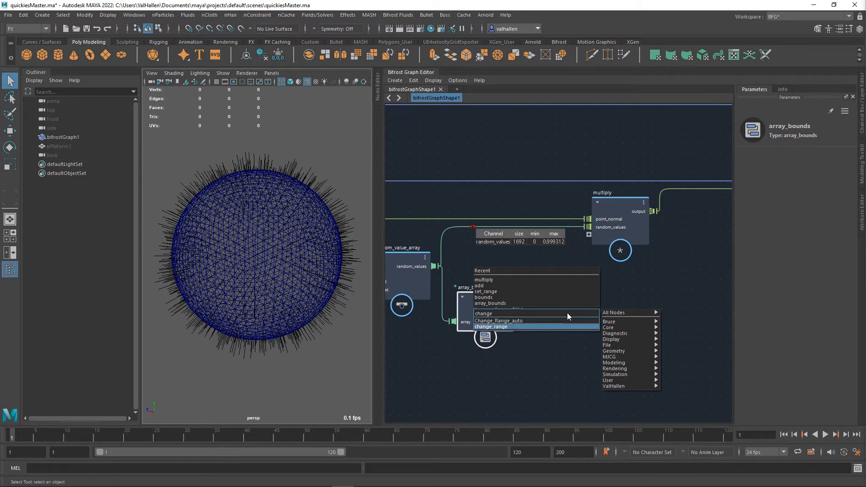
pyautogui.press('Return')
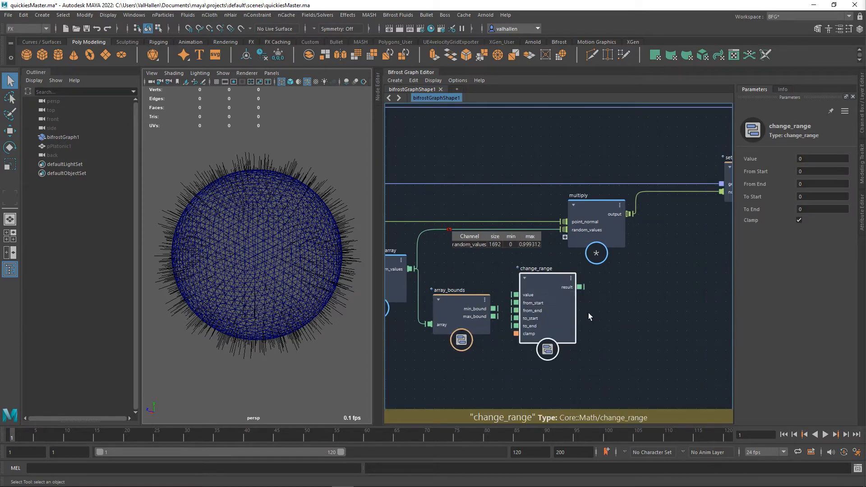
pyautogui.moveTo(467, 310); pyautogui.dragTo(461, 377)
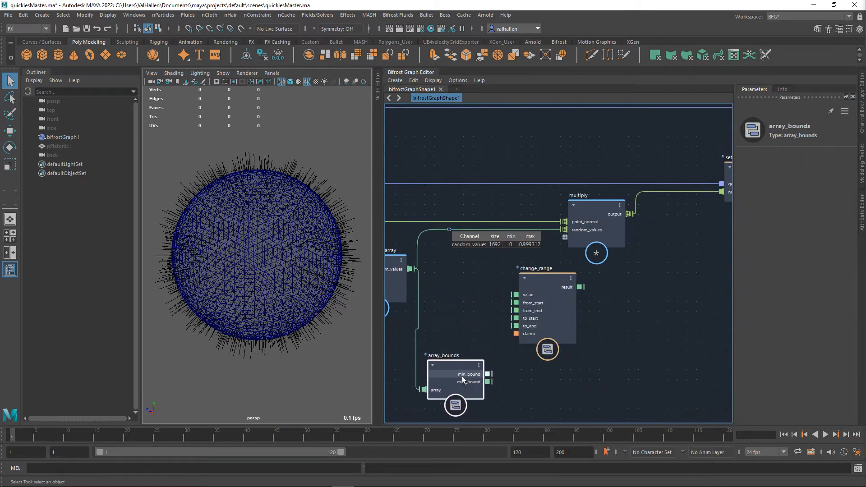
pyautogui.moveTo(545, 288); pyautogui.dragTo(494, 283)
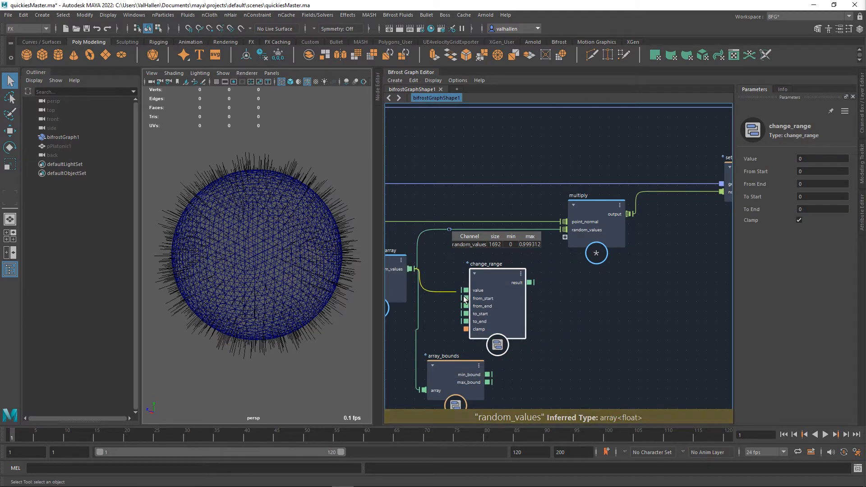
# - Wire random_values into change_range's value and its result into multiply's random_values, aligning change_range with random_value_array
pyautogui.moveTo(409, 269); pyautogui.dragTo(465, 290)
pyautogui.moveTo(530, 282); pyautogui.dragTo(564, 229)
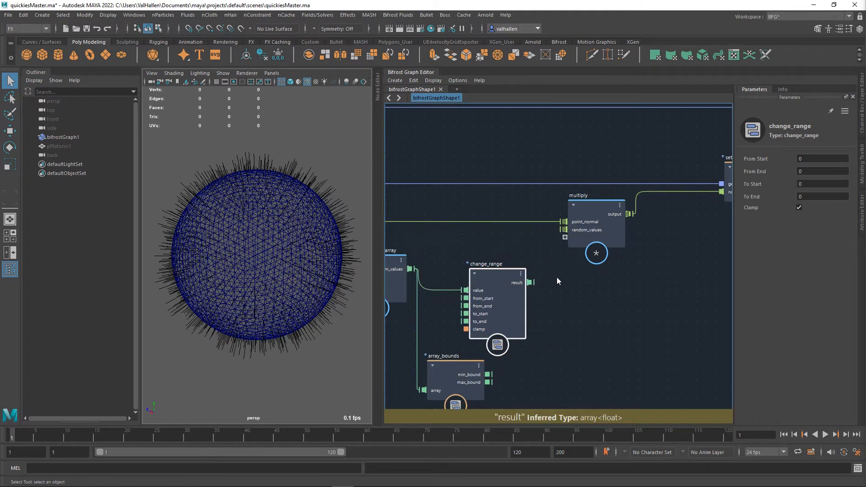
pyautogui.moveTo(500, 282); pyautogui.dragTo(496, 261)
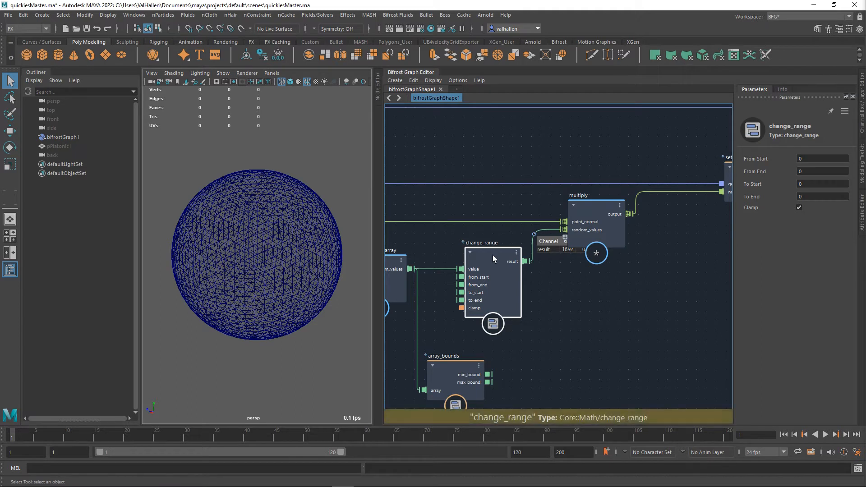
pyautogui.click(490, 259)
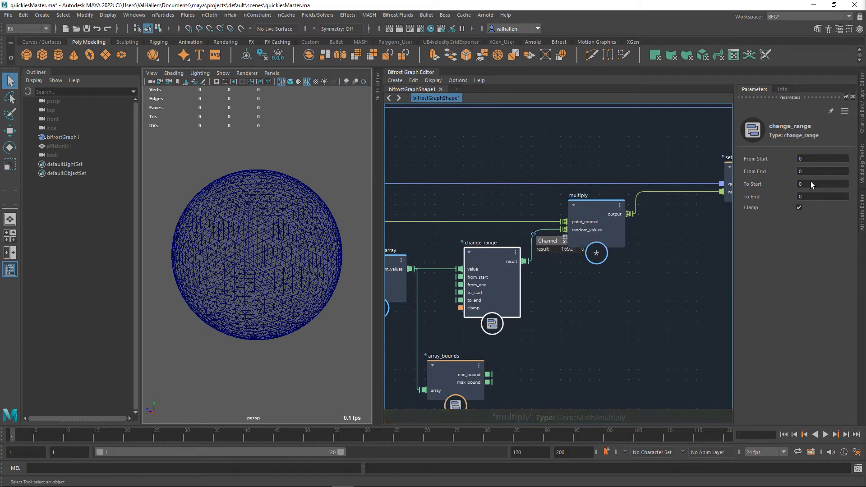
pyautogui.moveTo(432, 271); pyautogui.dragTo(479, 269, button='middle')
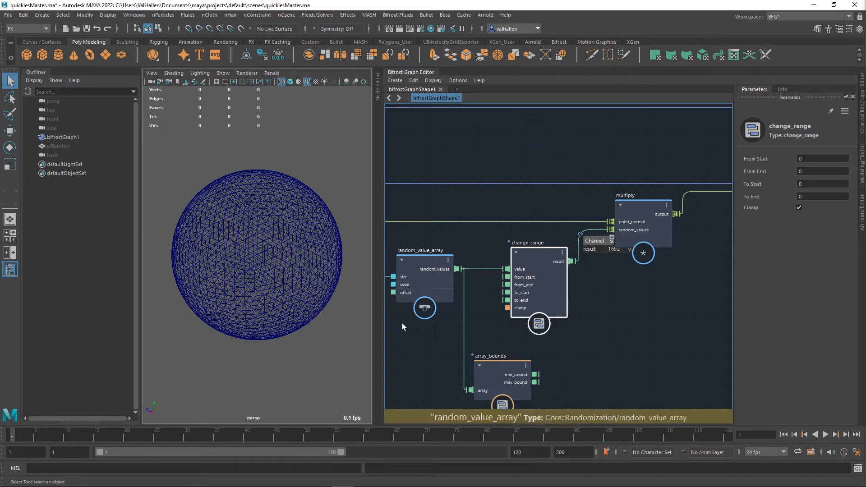
# - Move the multiply node farther from change_range to leave more room for the wire between them
pyautogui.moveTo(649, 216); pyautogui.dragTo(710, 215)
pyautogui.moveTo(608, 301); pyautogui.dragTo(532, 304, button='middle')
pyautogui.moveTo(465, 264); pyautogui.dragTo(471, 264)
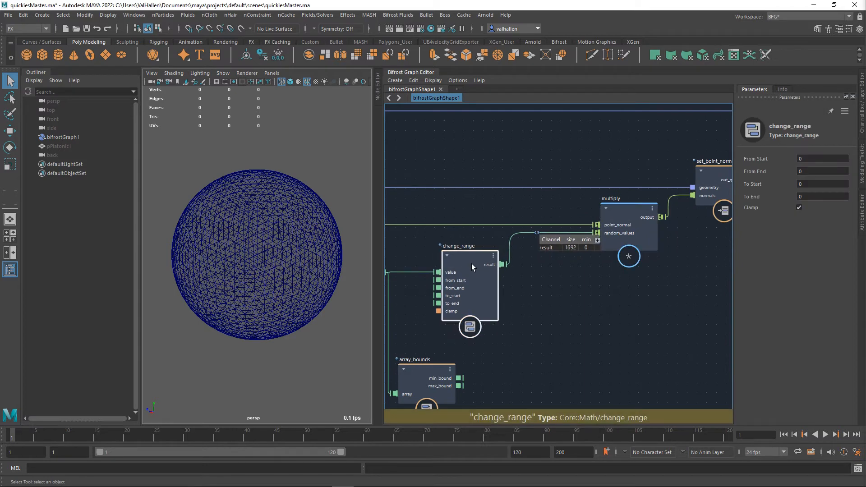
# - Set change_range's From End to 1 and To End to 1
pyautogui.click(808, 197)
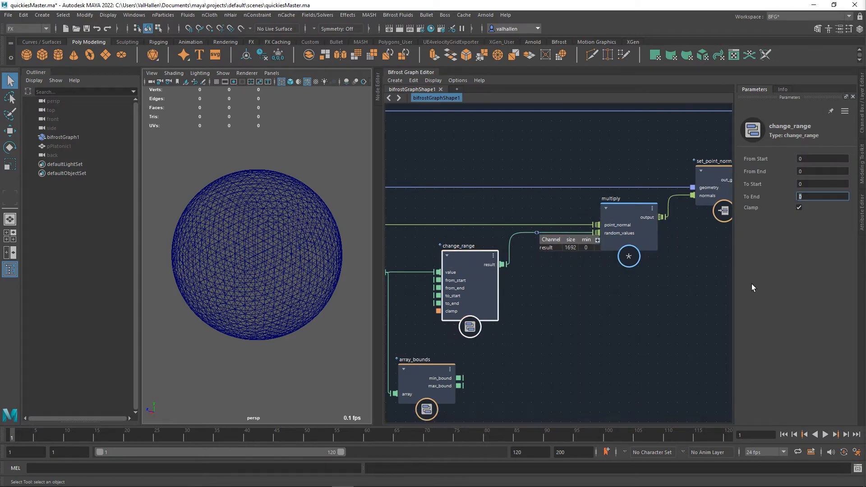
pyautogui.click(821, 174)
pyautogui.press('Tab')
pyautogui.click(816, 198)
pyautogui.write('1')
pyautogui.press('Tab')
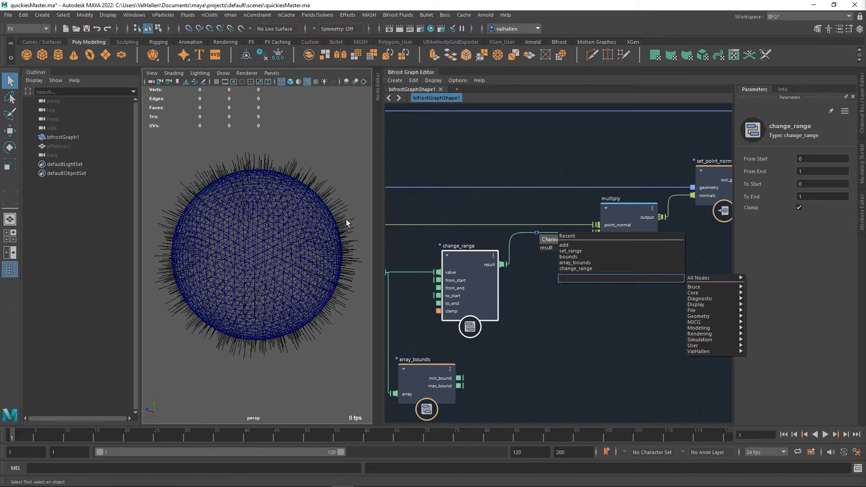
pyautogui.keyDown('alt'); pyautogui.moveTo(612, 328); pyautogui.dragTo(607, 337, button='middle'); pyautogui.keyUp('alt')
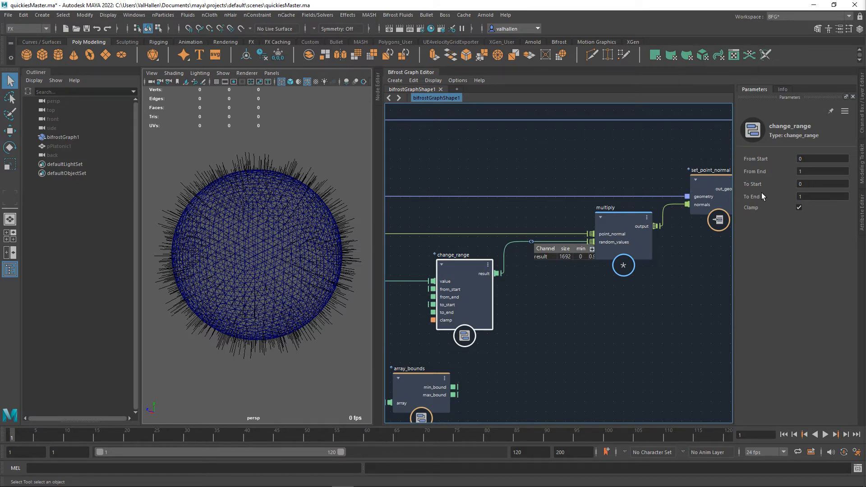
pyautogui.moveTo(586, 302)
pyautogui.keyDown('alt'); pyautogui.mouseDown(button='middle')
pyautogui.moveTo(598, 291)
pyautogui.moveTo(588, 300)
pyautogui.mouseUp(button='middle'); pyautogui.keyUp('alt')
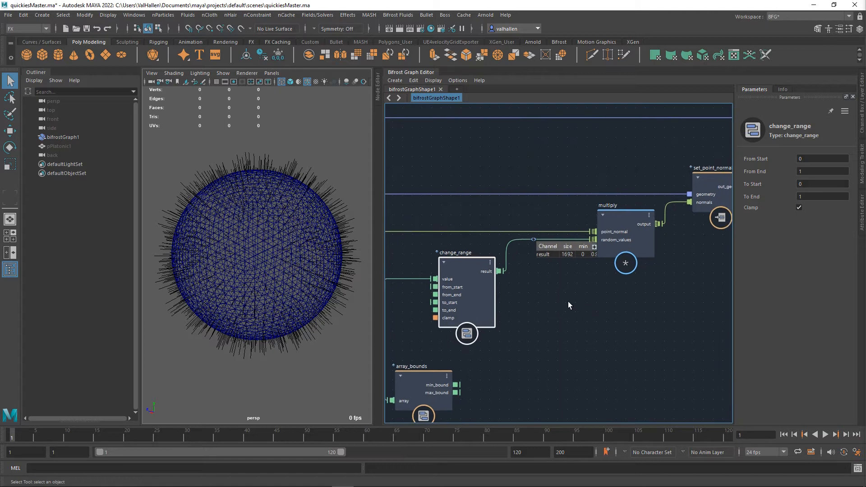
# - Set change_range's To Start to 1 and To End to 3, and view the whole strand-covered sphere
pyautogui.click(807, 185)
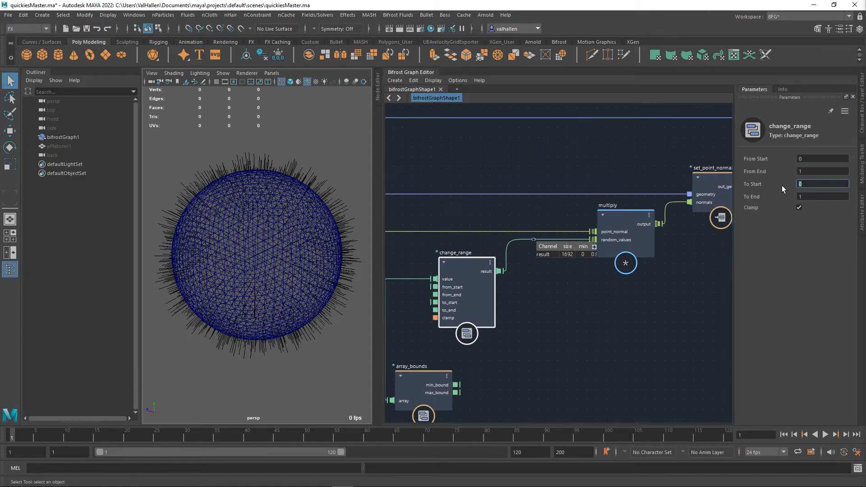
pyautogui.write('1')
pyautogui.press('Tab')
pyautogui.write('3')
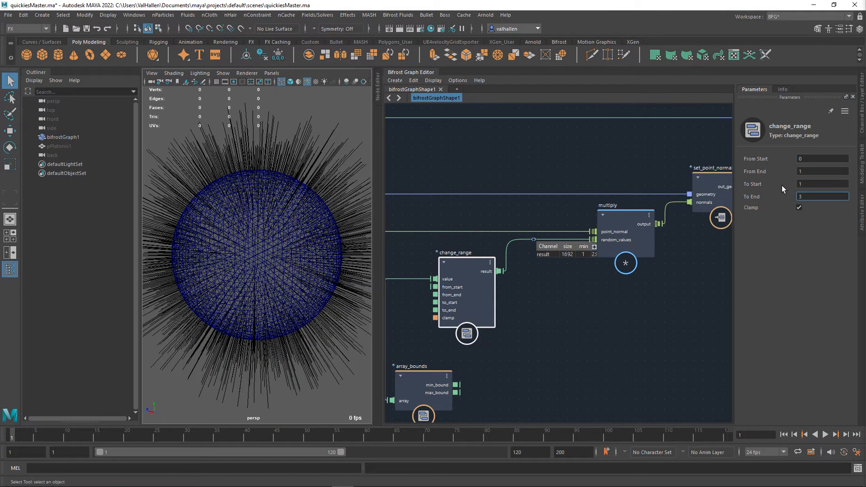
pyautogui.keyDown('alt'); pyautogui.moveTo(282, 240); pyautogui.dragTo(258, 247, button='right'); pyautogui.keyUp('alt')
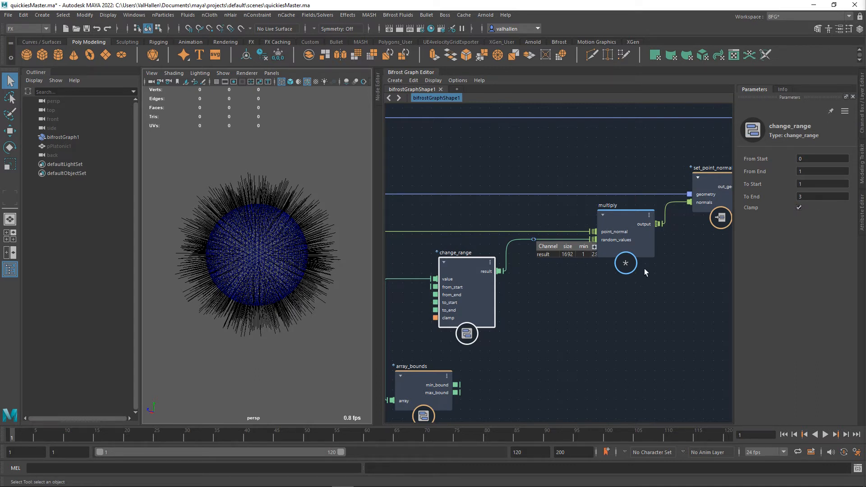
pyautogui.keyDown('alt'); pyautogui.moveTo(635, 281); pyautogui.dragTo(643, 278, button='middle'); pyautogui.keyUp('alt')
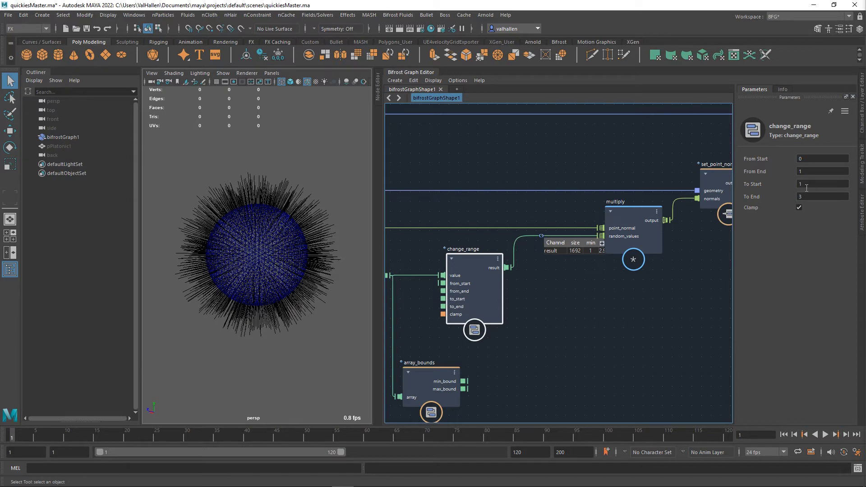
# - Shift change_range toward multiply and move array_bounds up between random_value_array and change_range
pyautogui.scroll(2, 611, 275)
pyautogui.keyDown('alt'); pyautogui.moveTo(611, 275); pyautogui.dragTo(624, 283, button='middle'); pyautogui.keyUp('alt')
pyautogui.keyDown('alt'); pyautogui.moveTo(535, 295); pyautogui.dragTo(624, 276, button='middle'); pyautogui.keyUp('alt')
pyautogui.click(503, 386)
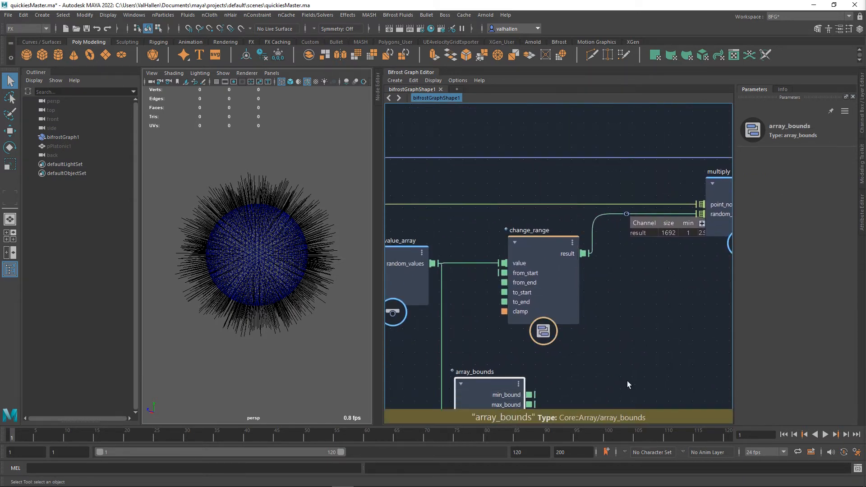
pyautogui.moveTo(511, 253); pyautogui.dragTo(591, 267)
pyautogui.moveTo(496, 364); pyautogui.dragTo(499, 286)
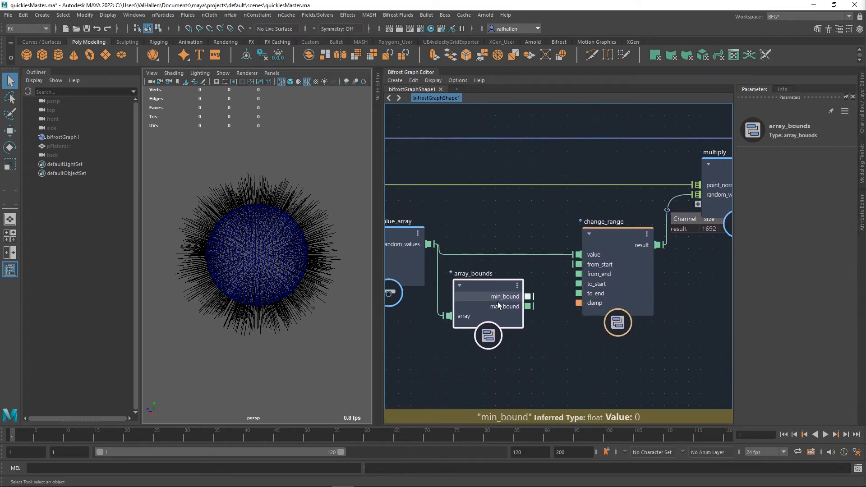
# - Wire array_bounds' min_bound into change_range's from_start and its max_bound into from_end
pyautogui.click(619, 285)
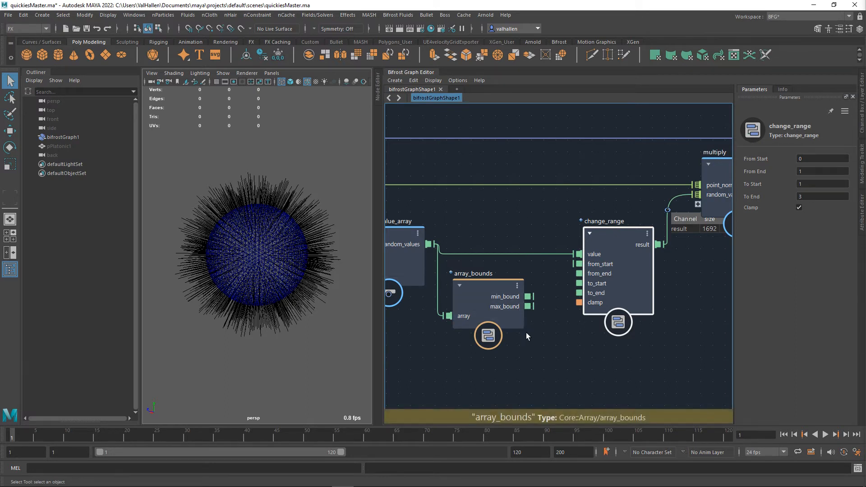
pyautogui.moveTo(528, 296); pyautogui.dragTo(585, 271)
pyautogui.moveTo(534, 308); pyautogui.dragTo(585, 280)
pyautogui.click(642, 244)
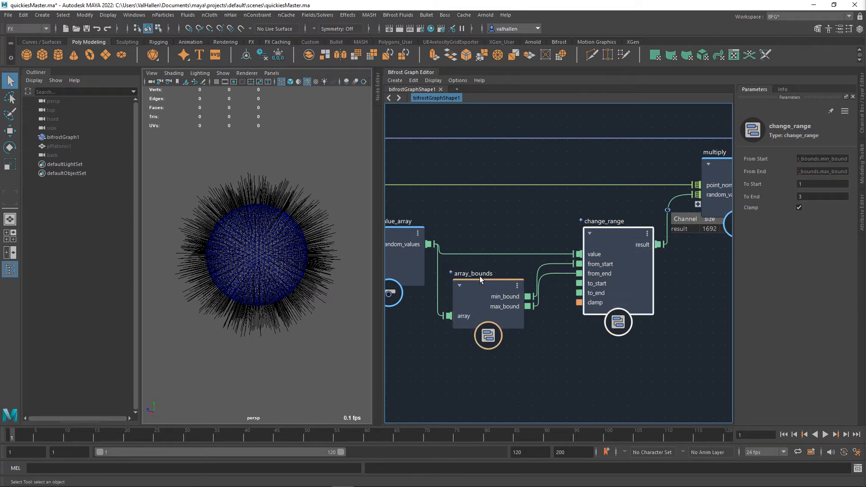
# - Review the node chain from random_value_array to multiply and lower array_bounds slightly beneath the random_values wire
pyautogui.scroll(-3, 551, 359)
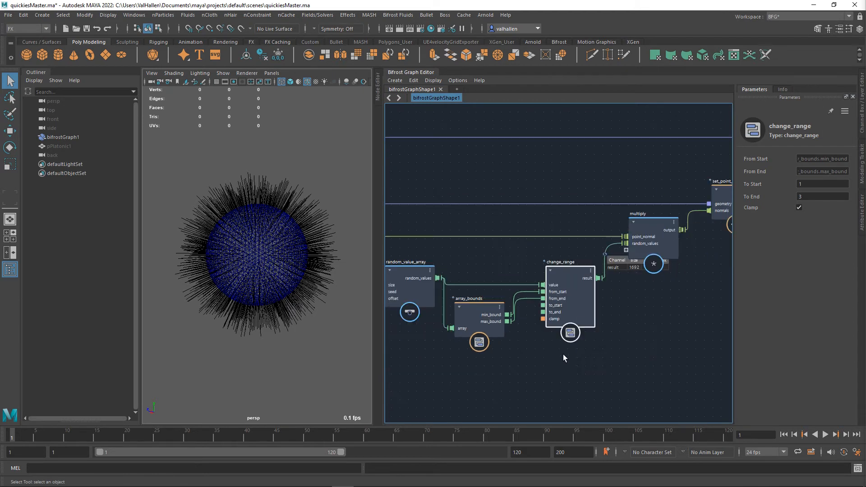
pyautogui.moveTo(563, 358); pyautogui.dragTo(576, 354, button='middle')
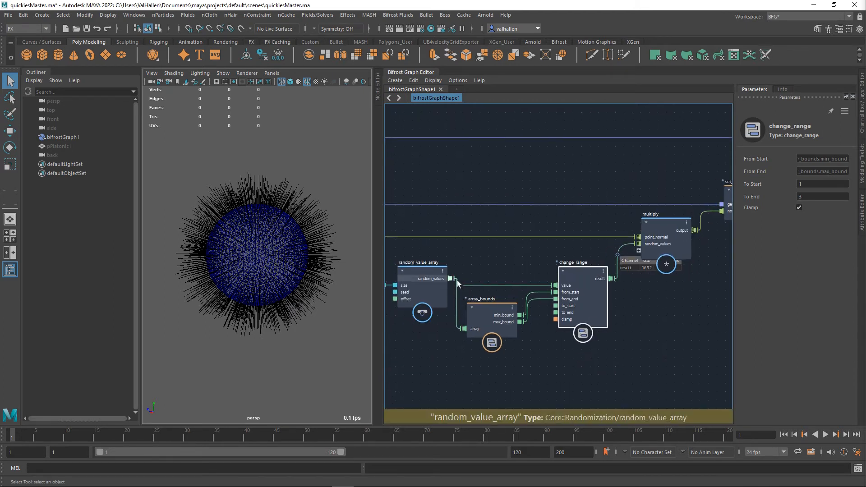
pyautogui.moveTo(489, 276); pyautogui.dragTo(576, 293, button='middle')
pyautogui.moveTo(520, 349); pyautogui.dragTo(457, 346, button='middle')
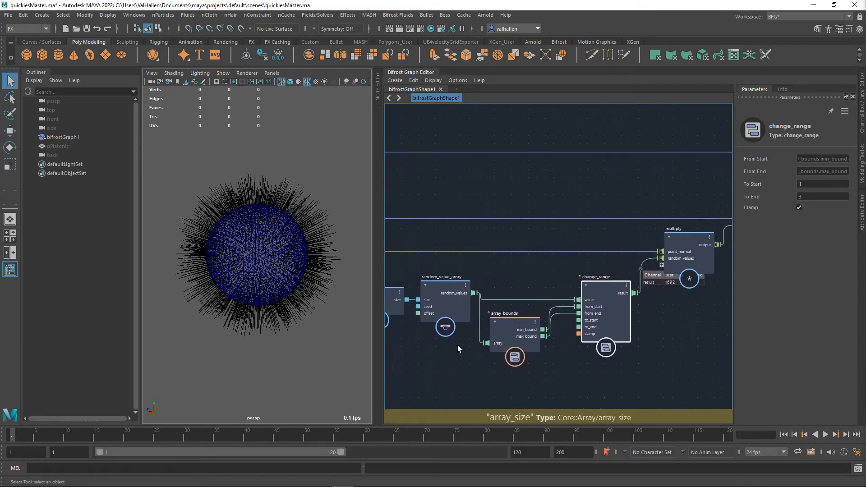
pyautogui.click(436, 313)
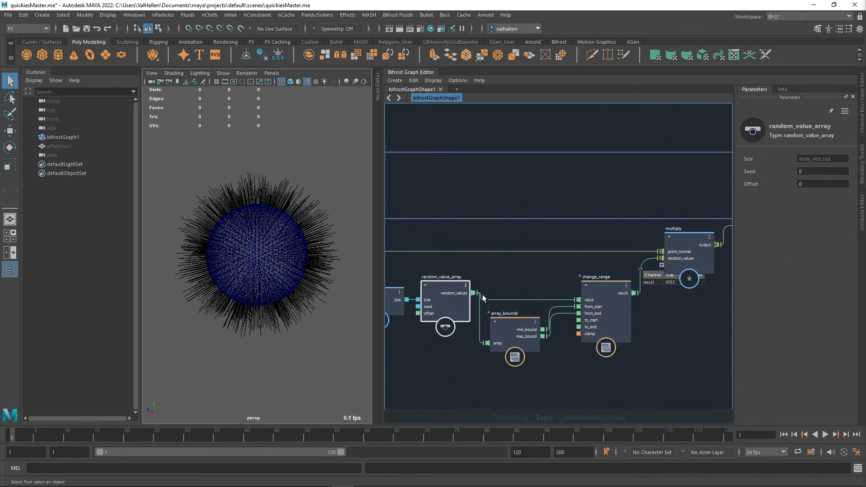
pyautogui.moveTo(477, 356); pyautogui.dragTo(446, 353, button='middle')
pyautogui.moveTo(479, 324); pyautogui.dragTo(476, 342)
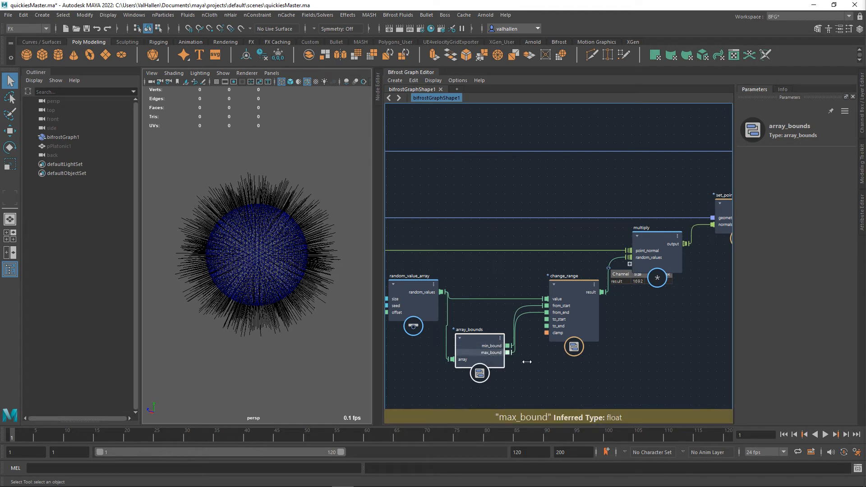
pyautogui.moveTo(573, 374); pyautogui.dragTo(531, 382, button='middle')
# - Set change_range's To Start to -1 and To End to 1, and inspect the strands on the sphere up close
pyautogui.moveTo(536, 298); pyautogui.dragTo(536, 296)
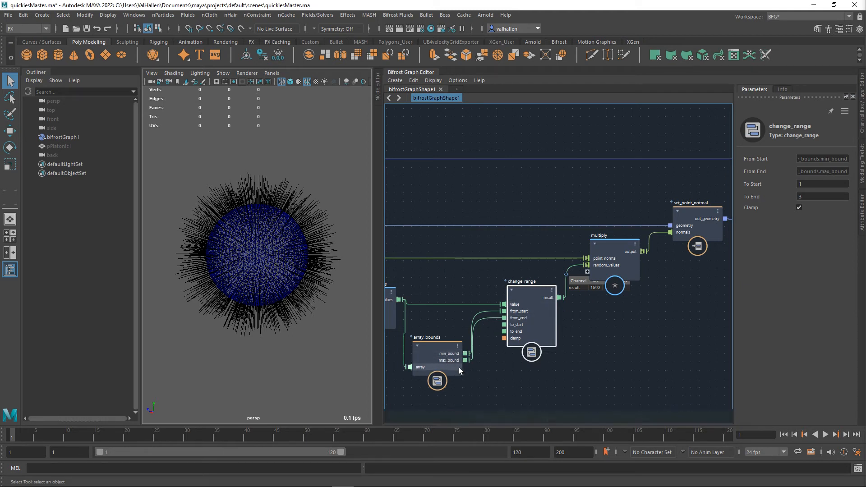
pyautogui.click(796, 184)
pyautogui.write('-1')
pyautogui.press('Tab')
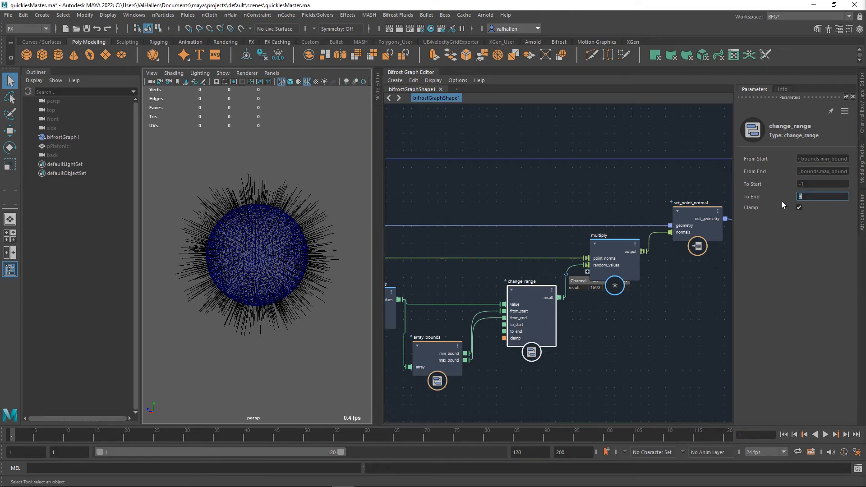
pyautogui.scroll(6, 282, 225)
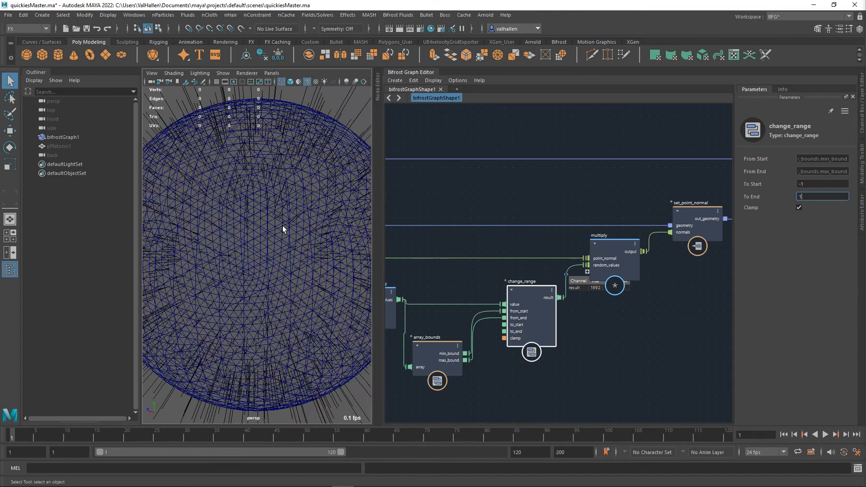
pyautogui.keyDown('alt'); pyautogui.moveTo(301, 145); pyautogui.dragTo(296, 226, button='middle'); pyautogui.keyUp('alt')
pyautogui.keyDown('alt'); pyautogui.moveTo(296, 226); pyautogui.dragTo(315, 198); pyautogui.keyUp('alt')
# - Set change_range's To Start to 0 and To End to 20, and inspect the strands around the whole sphere
pyautogui.click(820, 186)
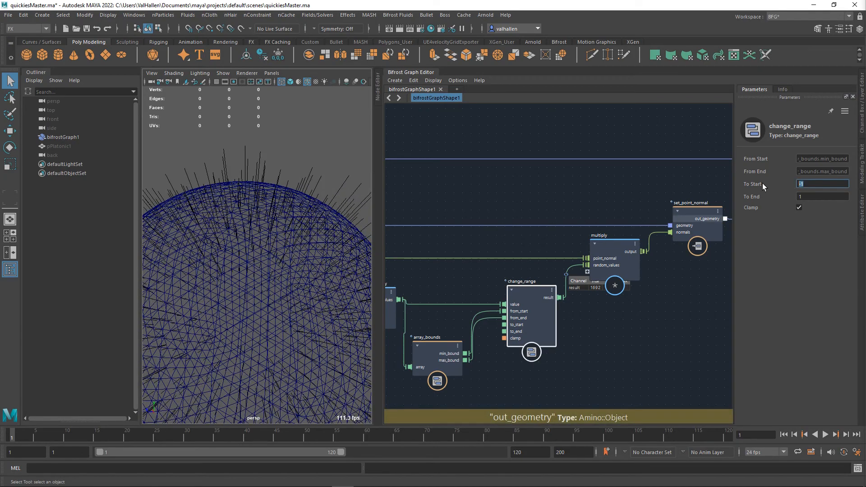
pyautogui.write('0')
pyautogui.press('Tab')
pyautogui.write('20')
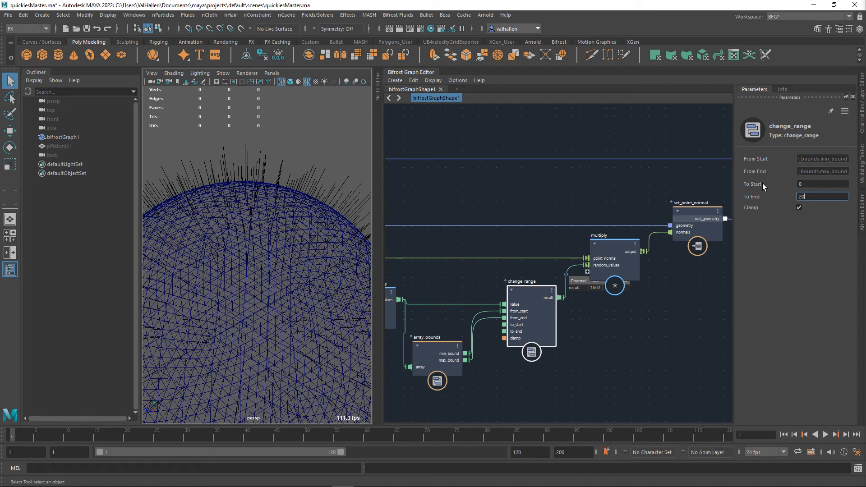
pyautogui.scroll(-12, 316, 279)
pyautogui.scroll(5, 305, 280)
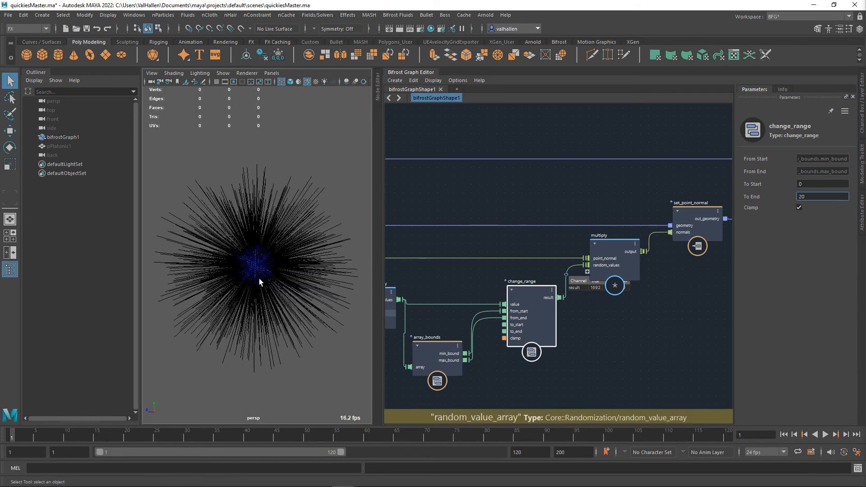
pyautogui.keyDown('alt'); pyautogui.moveTo(259, 277); pyautogui.dragTo(290, 276); pyautogui.keyUp('alt')
pyautogui.scroll(5, 271, 273)
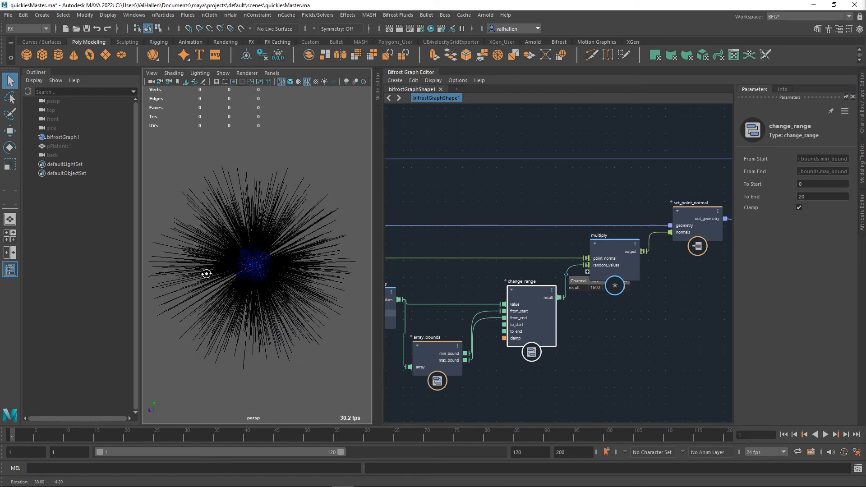
# - Raise array_bounds slightly toward the wire between random_value_array and change_range
pyautogui.moveTo(507, 371); pyautogui.dragTo(522, 350, button='middle')
pyautogui.moveTo(566, 370)
pyautogui.mouseDown(button='middle')
pyautogui.moveTo(576, 369)
pyautogui.moveTo(577, 378)
pyautogui.mouseUp(button='middle')
pyautogui.moveTo(472, 342); pyautogui.dragTo(475, 332)
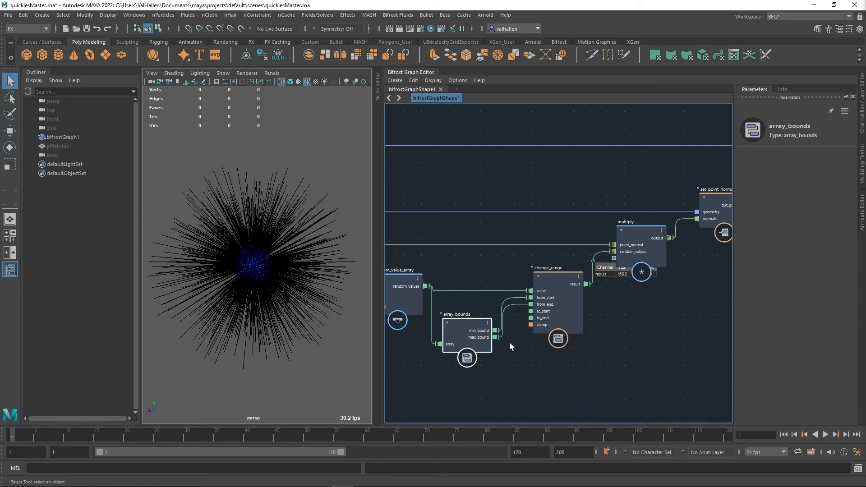
pyautogui.scroll(-1, 561, 345)
pyautogui.scroll(-3, 573, 352)
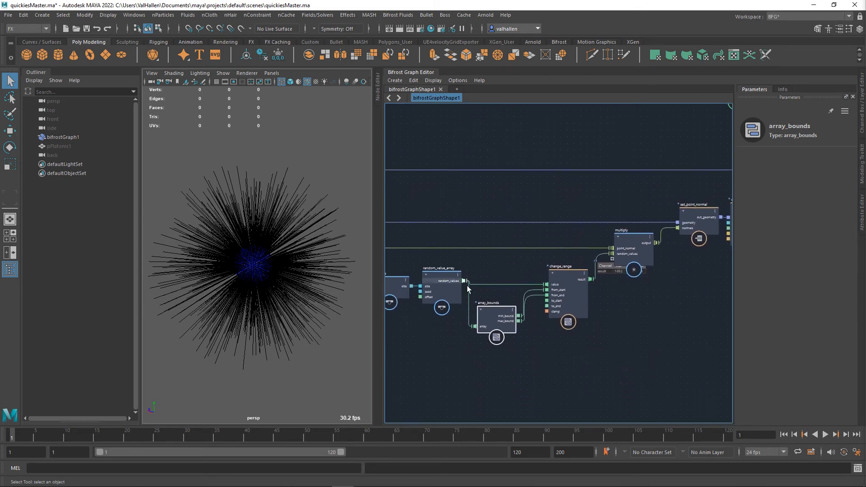
# - Add a set_range node fed by random_values below change_range and wire its remapped_array into multiply's random_values
pyautogui.moveTo(464, 281); pyautogui.dragTo(558, 367)
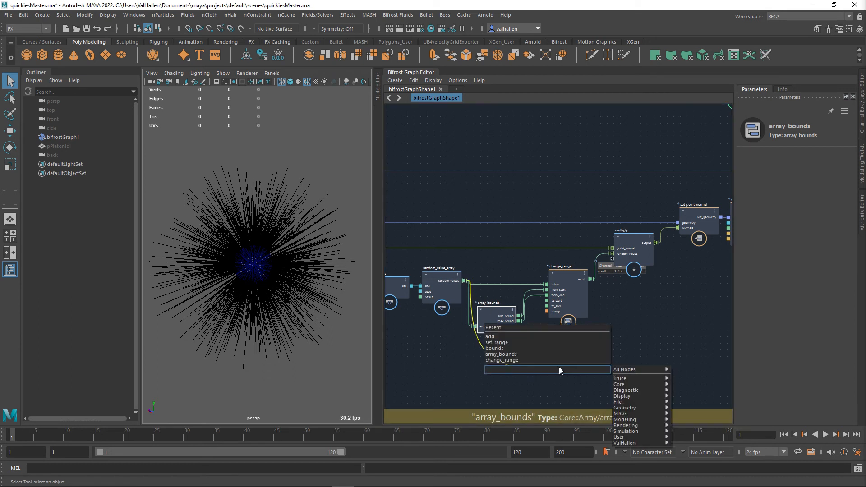
pyautogui.write('ser')
pyautogui.press('BackSpace')
pyautogui.write('tr')
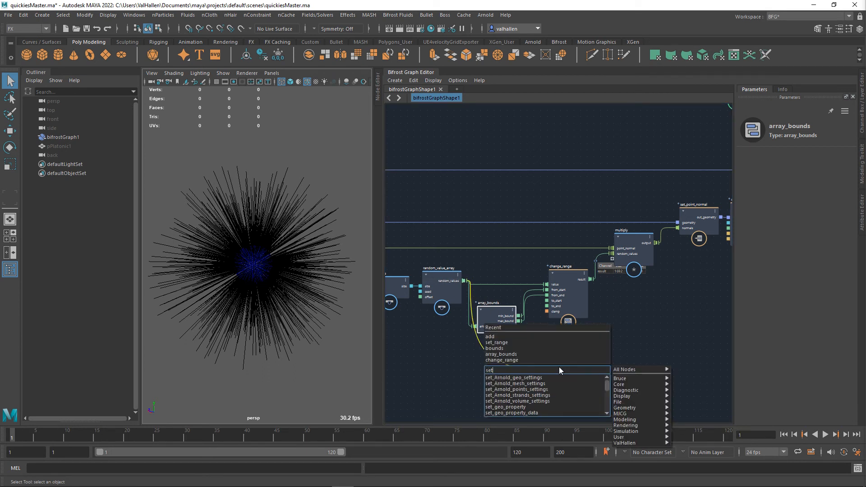
pyautogui.press('Down')
pyautogui.press('Down')
pyautogui.press('Return')
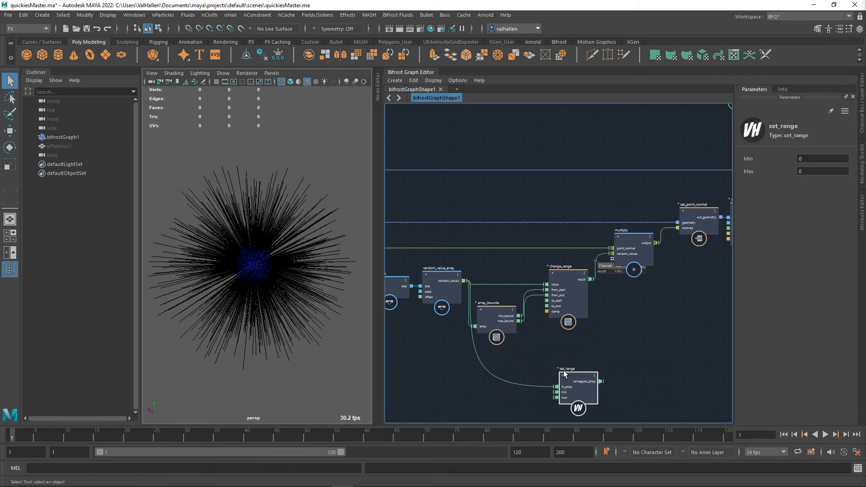
pyautogui.moveTo(578, 354); pyautogui.dragTo(581, 353)
pyautogui.moveTo(590, 345); pyautogui.dragTo(616, 255)
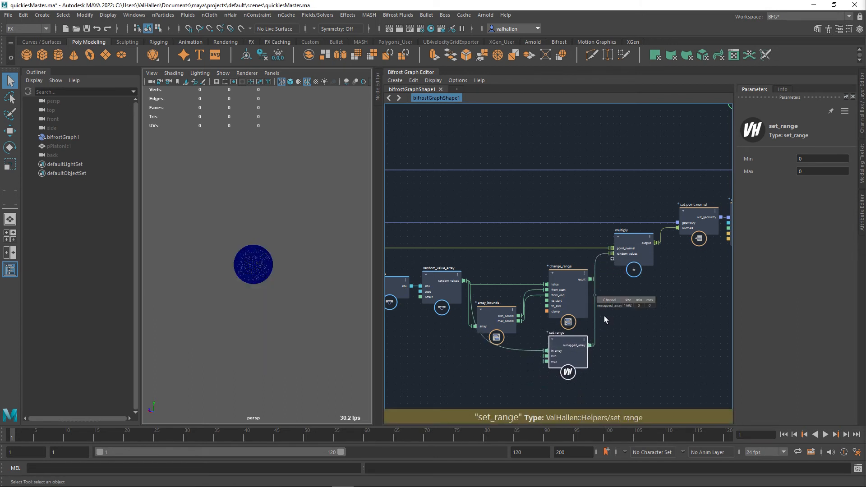
# - Set set_range's Min to 1 and Max to 3, inspect the strands, and select change_range for comparison
pyautogui.moveTo(806, 172); pyautogui.dragTo(796, 209)
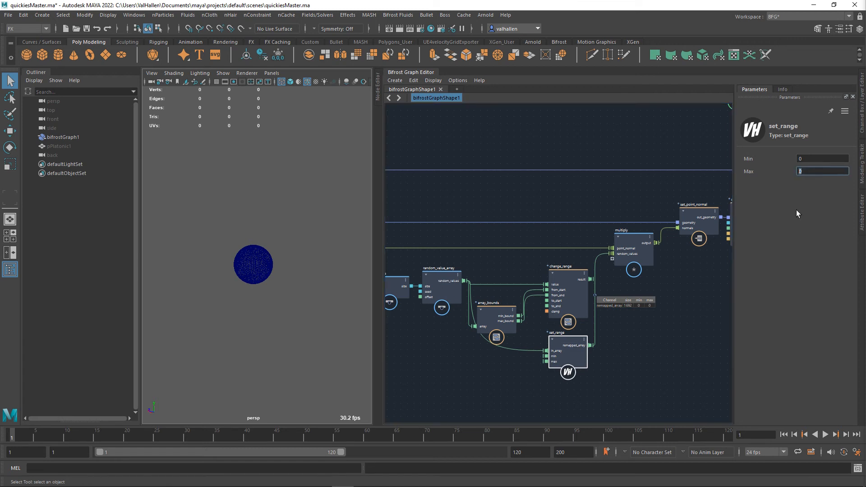
pyautogui.moveTo(811, 162); pyautogui.dragTo(774, 170)
pyautogui.write('1')
pyautogui.press('Tab')
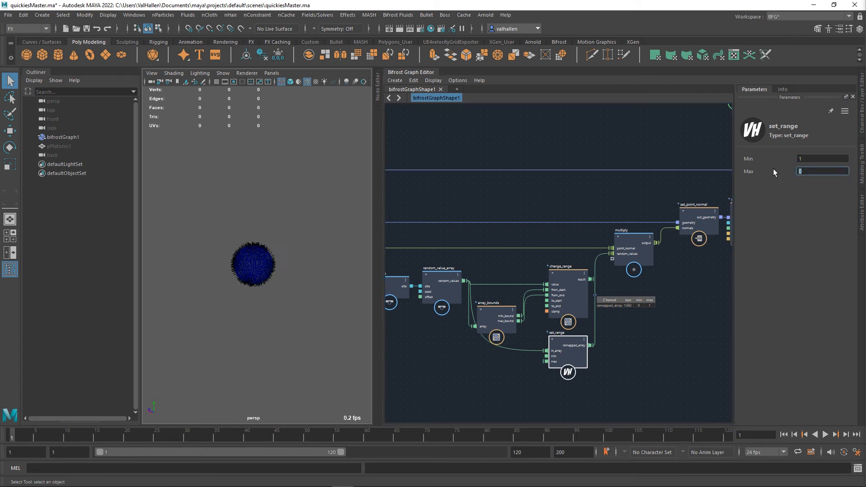
pyautogui.write('3')
pyautogui.scroll(2, 535, 382)
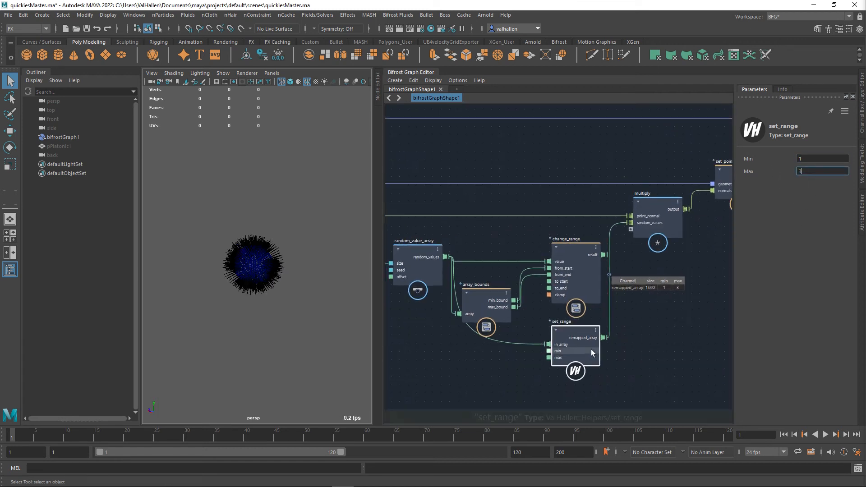
pyautogui.click(584, 272)
pyautogui.scroll(8, 248, 267)
pyautogui.scroll(-4, 247, 270)
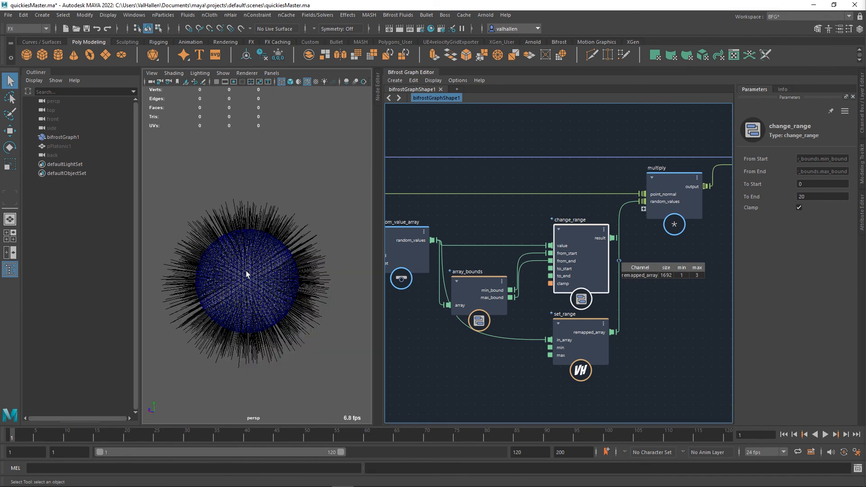
# - Look inside the set_range compound to examine how its inputs and array_bounds_impl feed change_range, and return to the parent graph
pyautogui.keyDown('alt'); pyautogui.moveTo(245, 271); pyautogui.dragTo(247, 256, button='middle'); pyautogui.keyUp('alt')
pyautogui.doubleClick(578, 327)
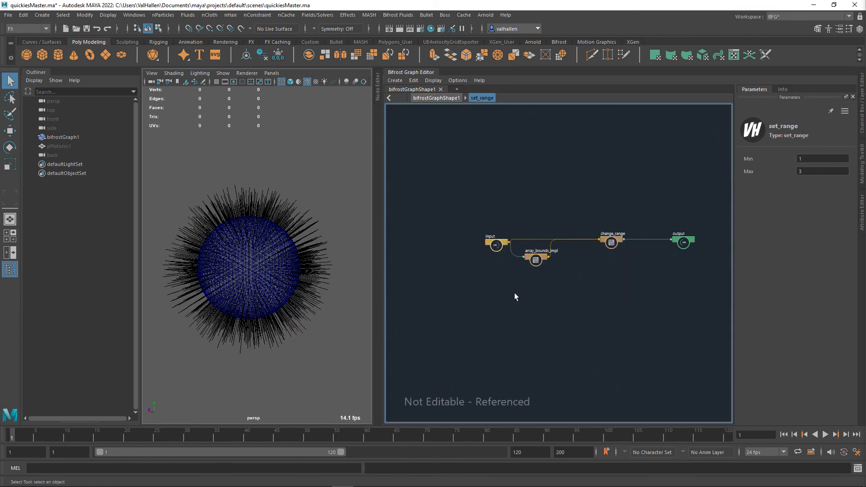
pyautogui.moveTo(517, 260)
pyautogui.mouseDown()
pyautogui.moveTo(521, 189)
pyautogui.moveTo(520, 231)
pyautogui.moveTo(508, 232)
pyautogui.moveTo(524, 274)
pyautogui.moveTo(515, 276)
pyautogui.mouseUp()
pyautogui.keyDown('alt'); pyautogui.moveTo(588, 322); pyautogui.dragTo(532, 345, button='middle'); pyautogui.keyUp('alt')
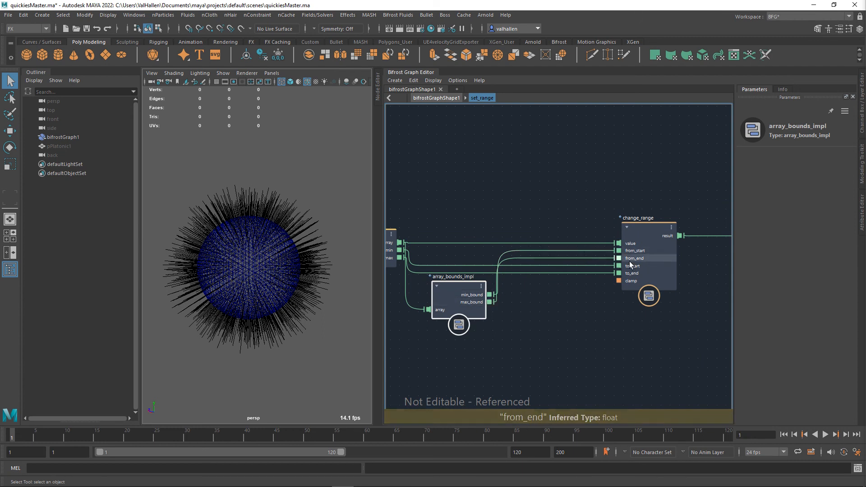
pyautogui.keyDown('alt'); pyautogui.moveTo(562, 295); pyautogui.dragTo(581, 291, button='middle'); pyautogui.keyUp('alt')
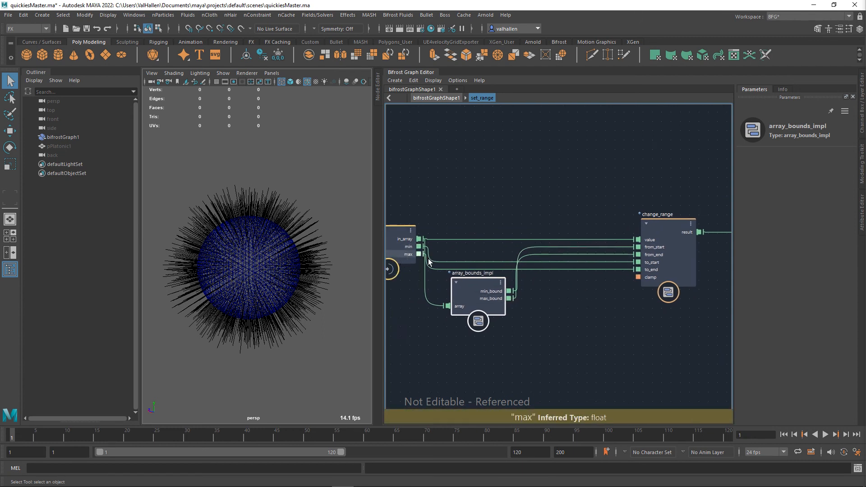
pyautogui.click(700, 326)
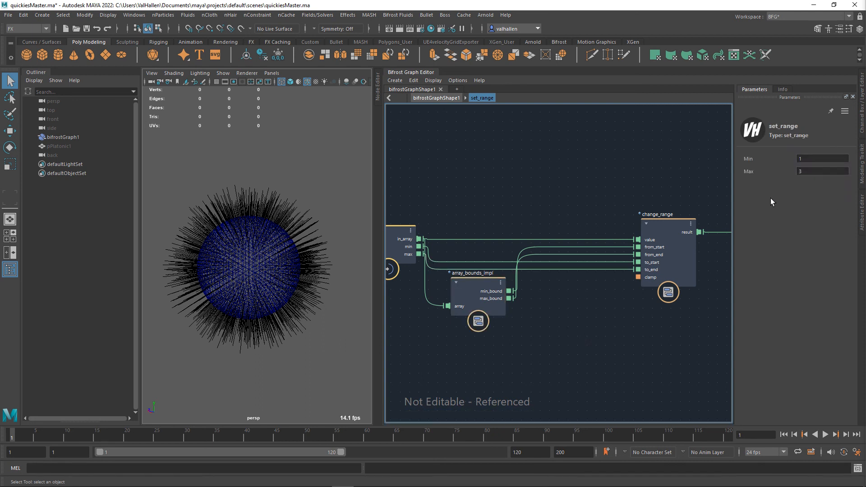
pyautogui.click(673, 226)
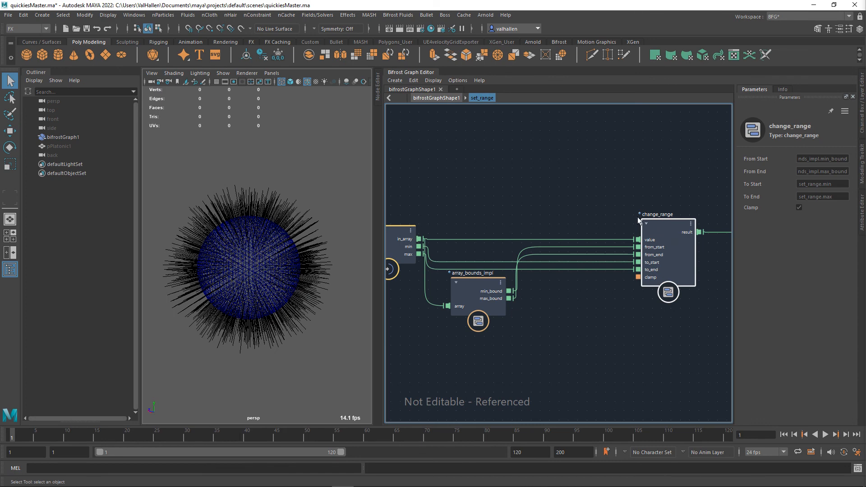
pyautogui.doubleClick(577, 315)
# - Move array_bounds slightly up and closer to change_range, and review the node network from array_size through set_point_normal
pyautogui.scroll(-1, 557, 318)
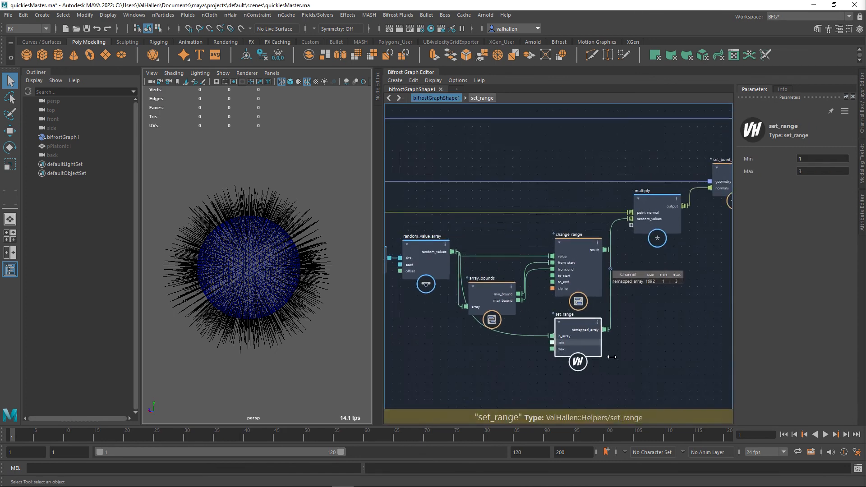
pyautogui.keyDown('alt'); pyautogui.moveTo(611, 357); pyautogui.dragTo(586, 342, button='right'); pyautogui.keyUp('alt')
pyautogui.keyDown('alt'); pyautogui.moveTo(569, 339); pyautogui.dragTo(575, 351, button='middle'); pyautogui.keyUp('alt')
pyautogui.moveTo(503, 318); pyautogui.dragTo(512, 297)
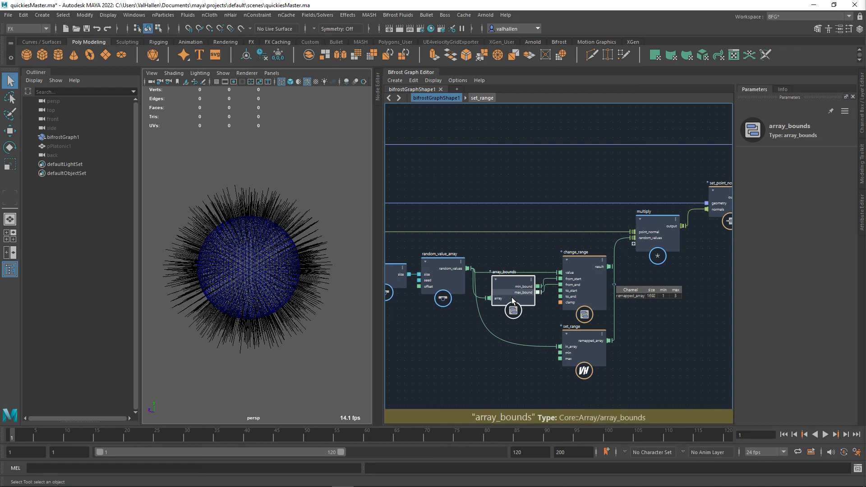
pyautogui.scroll(-3, 510, 306)
pyautogui.keyDown('alt'); pyautogui.moveTo(512, 339); pyautogui.dragTo(538, 343, button='middle'); pyautogui.keyUp('alt')
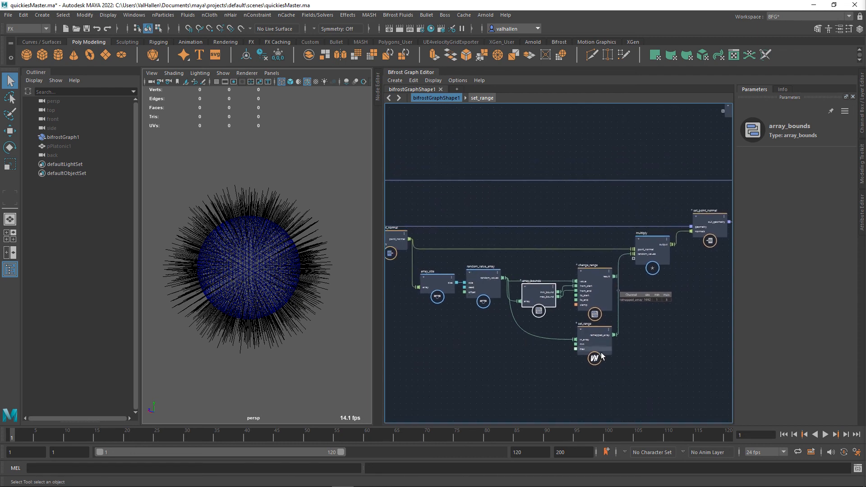
pyautogui.keyDown('alt'); pyautogui.moveTo(667, 348); pyautogui.dragTo(651, 347, button='middle'); pyautogui.keyUp('alt')
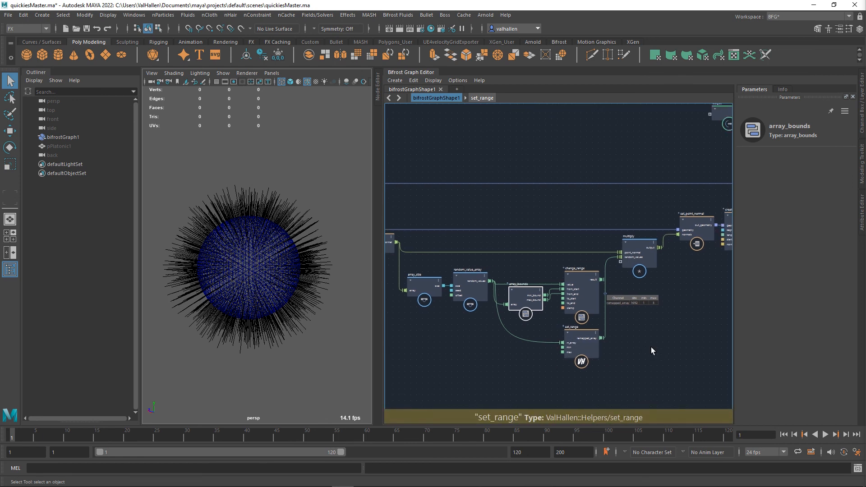